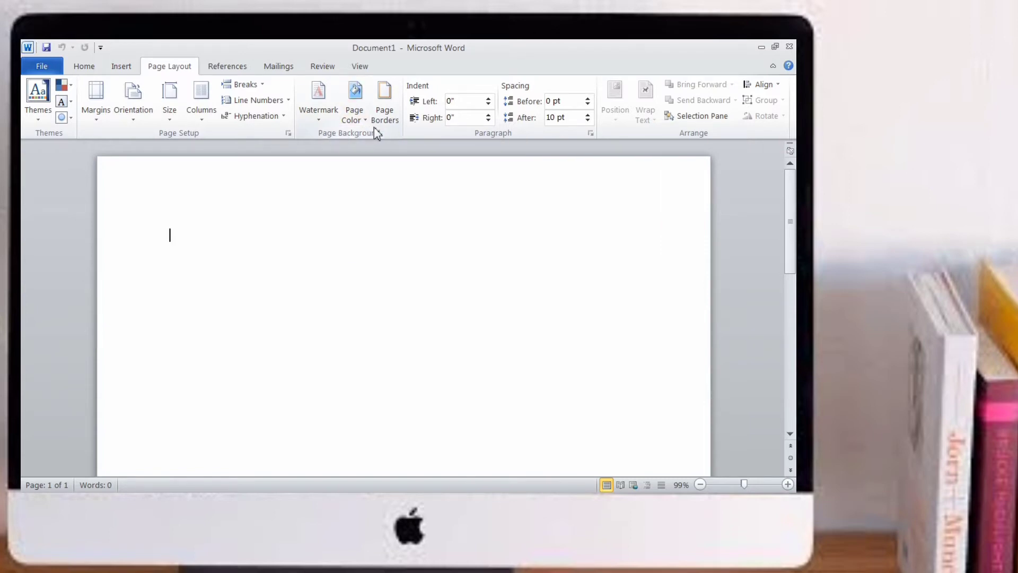
- Browse the watermark gallery and close it without applying a watermark
left_click(329, 122)
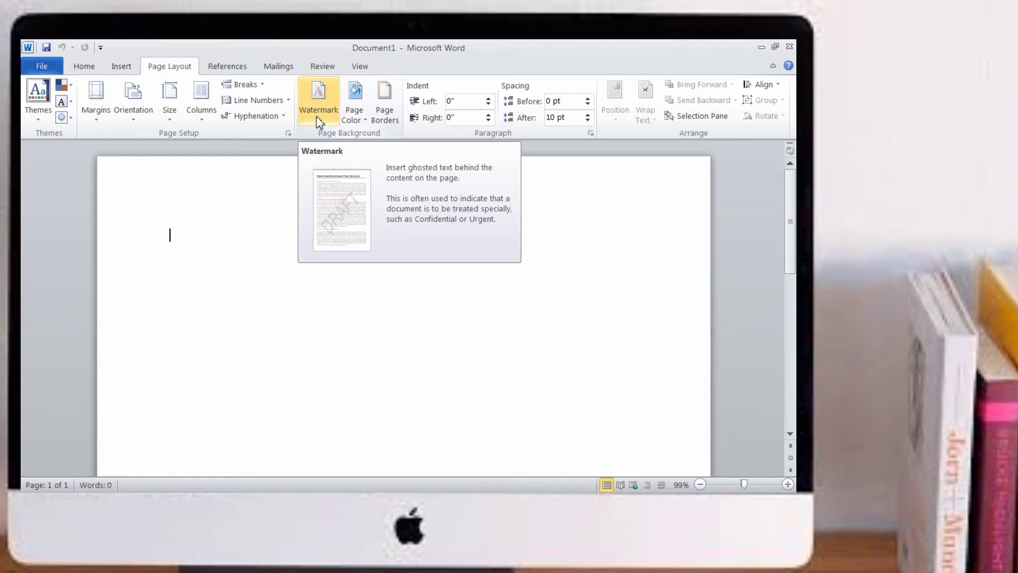
left_click(318, 120)
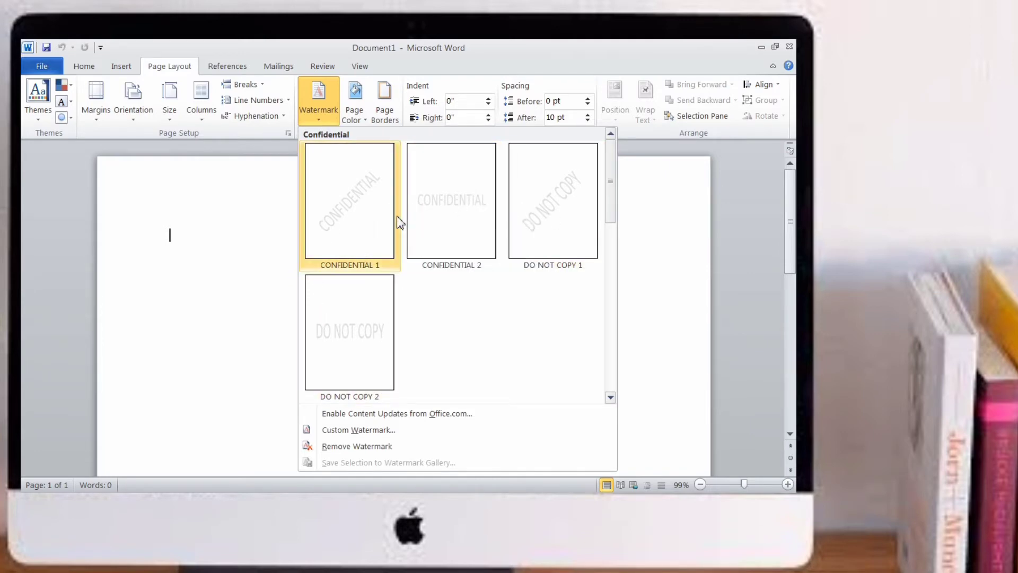
left_click(247, 307)
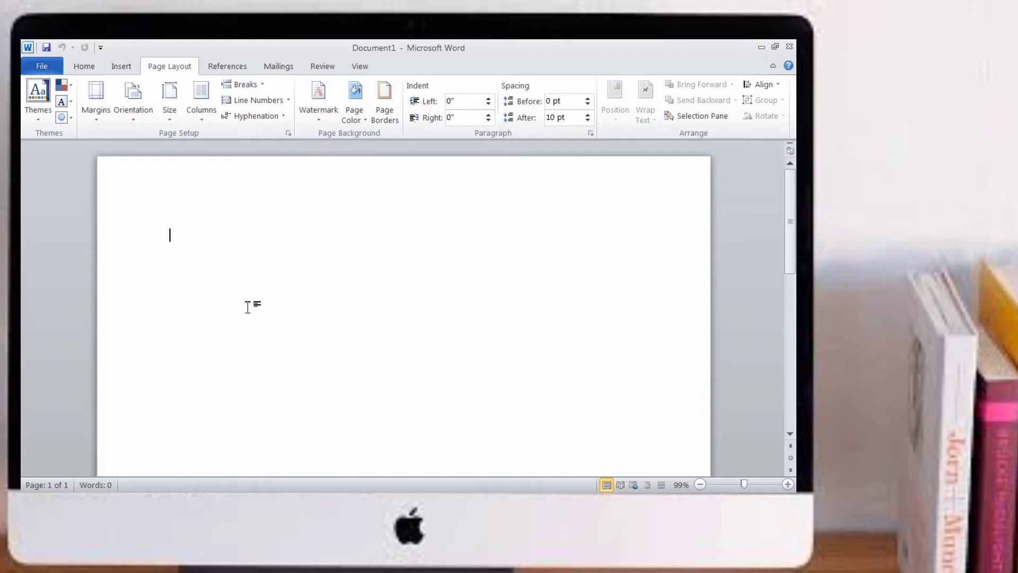
- Generate four paragraphs of sample text with =rand(4,6) and view the whole page at One Page zoom
type("=ra")
type("nd(")
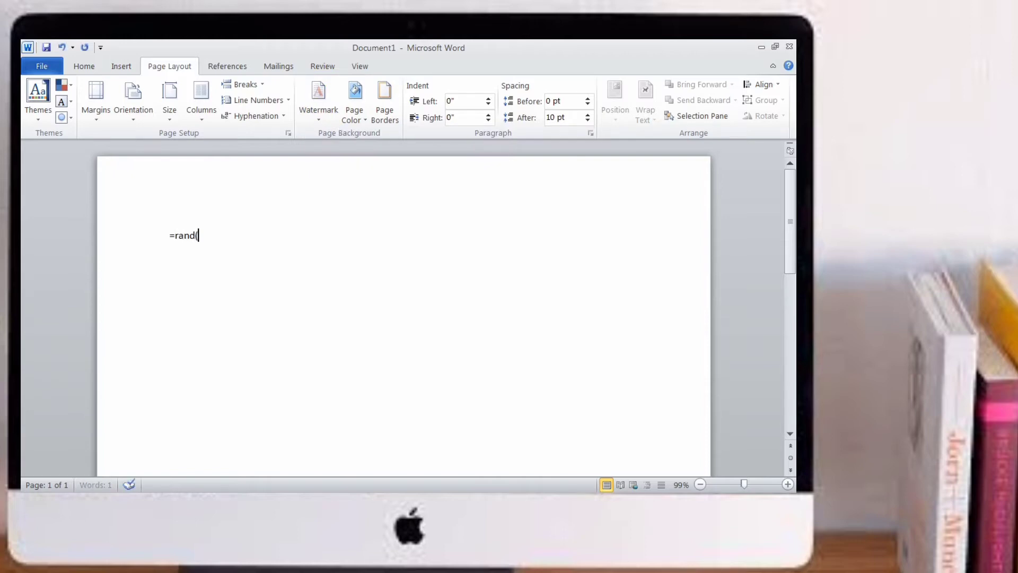
type("4,6")
type(")")
key("Return")
left_click_drag(790, 313, 791, 212)
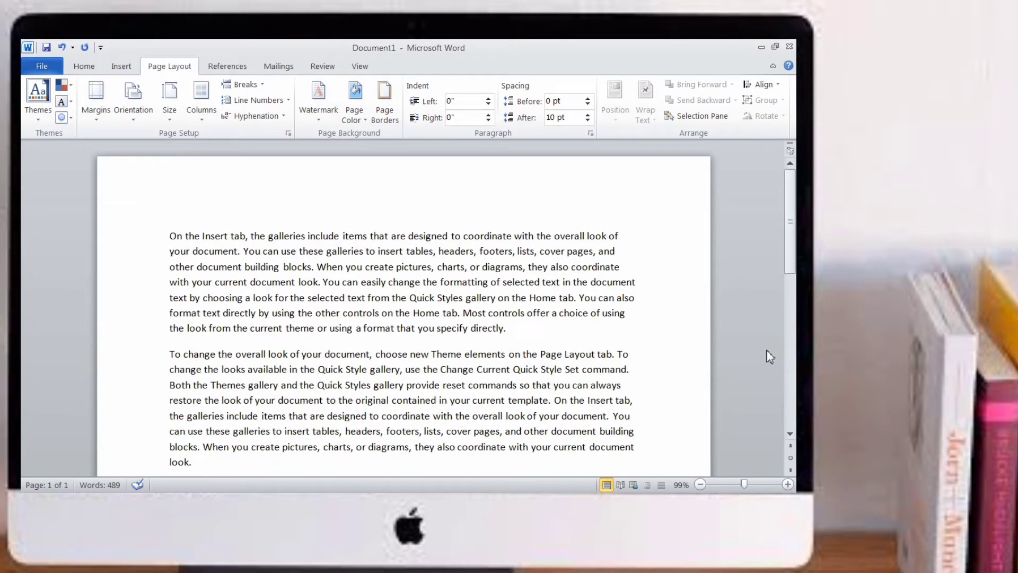
left_click(360, 65)
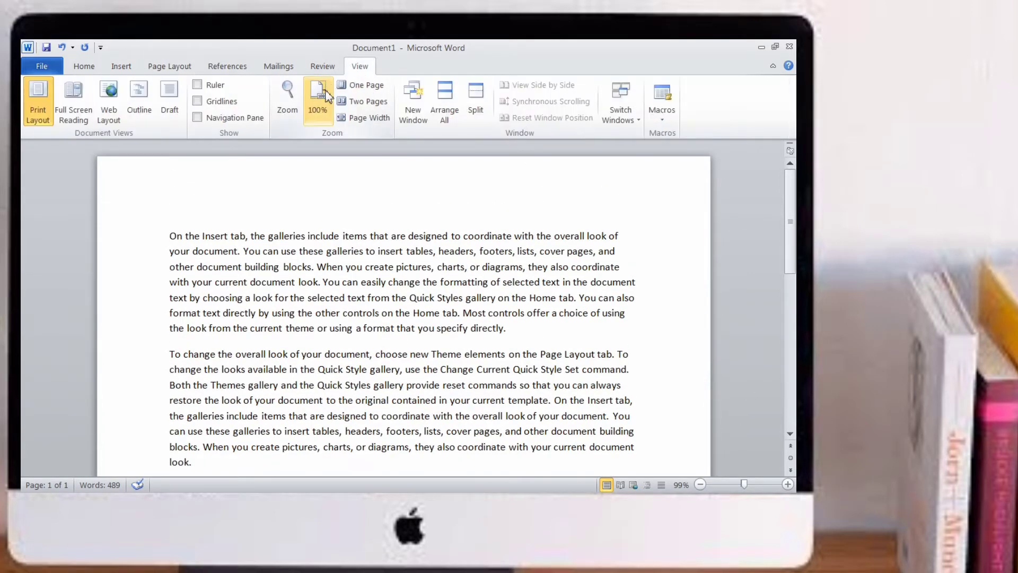
left_click(360, 86)
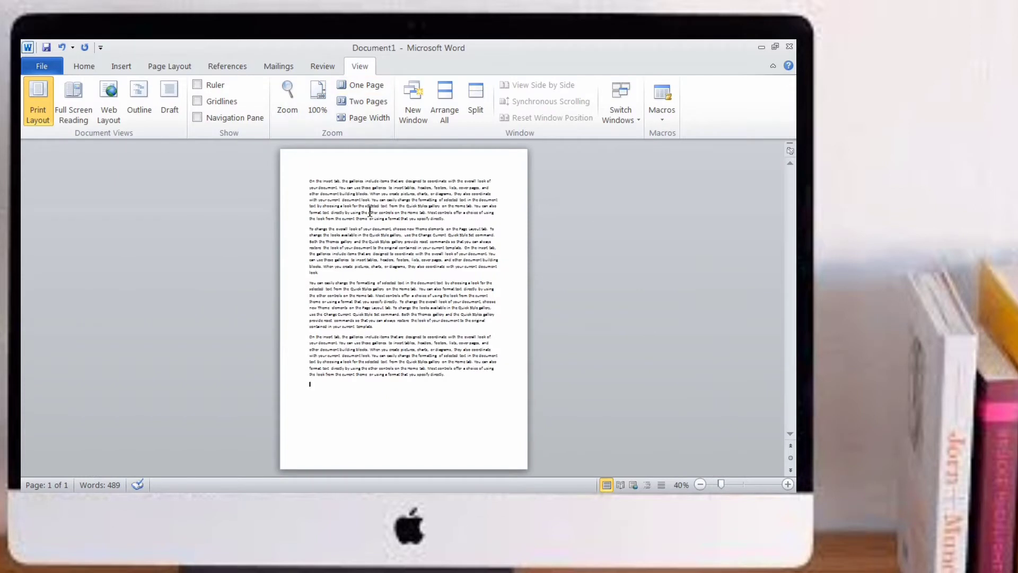
left_click(160, 70)
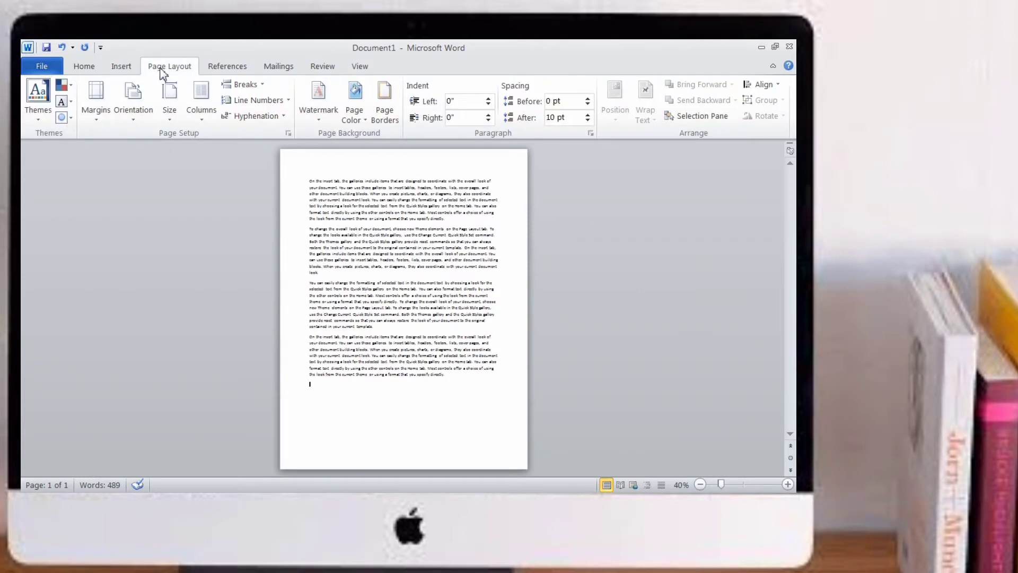
- Apply the diagonal CONFIDENTIAL 1 watermark to the sample page
left_click(318, 118)
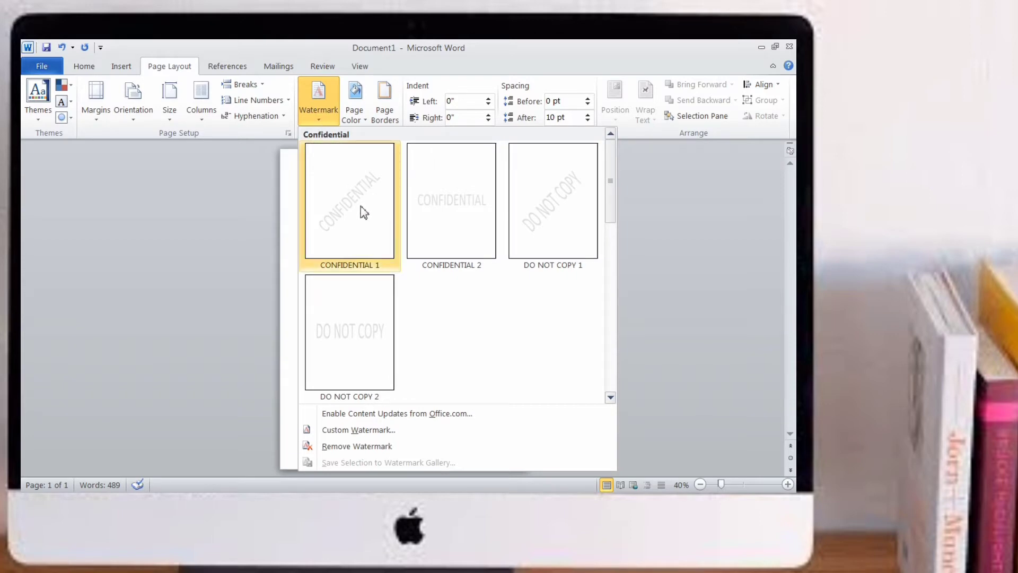
left_click(354, 228)
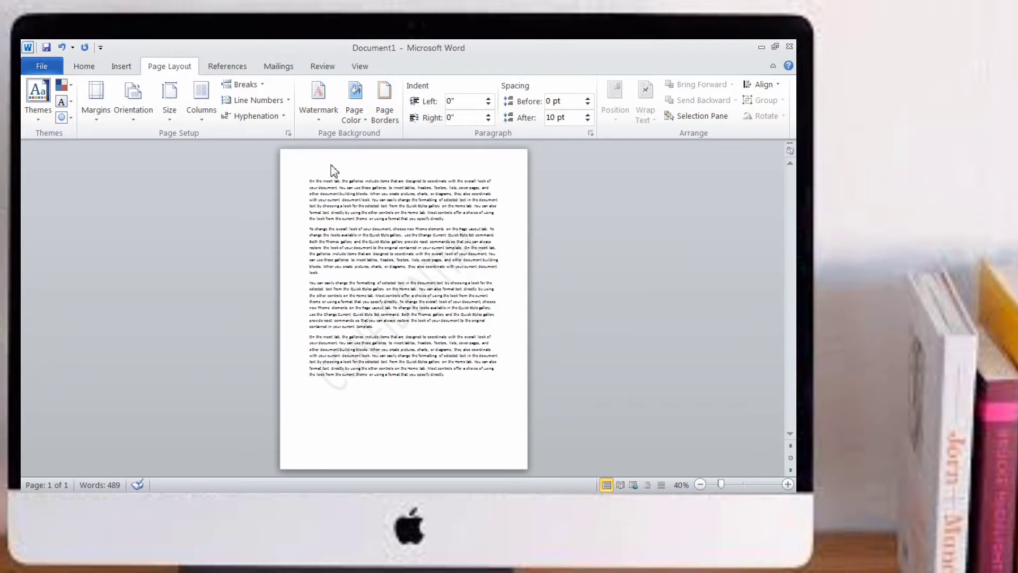
left_click(319, 106)
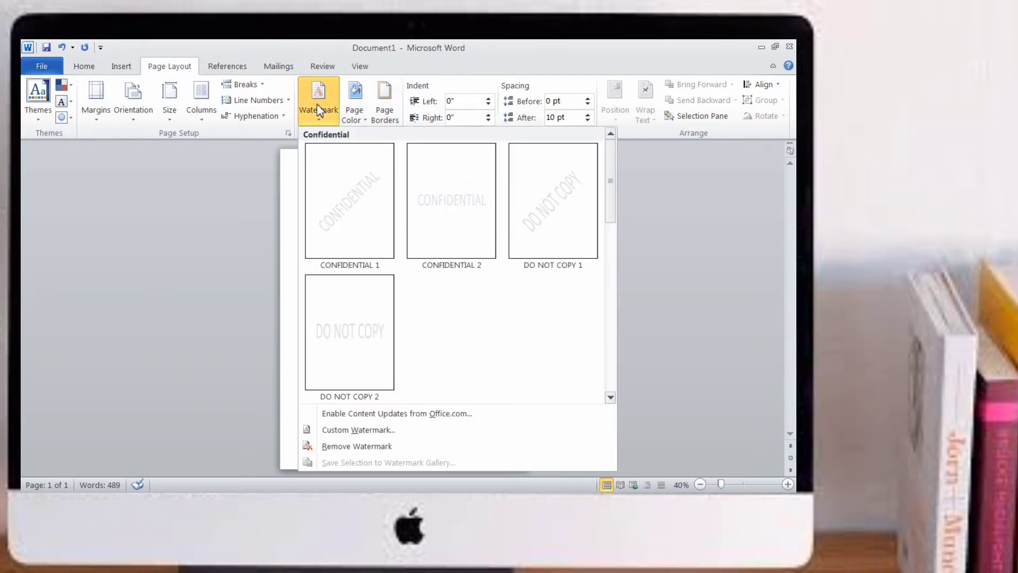
- Set the custom watermark to use a picture instead of text
left_click(363, 430)
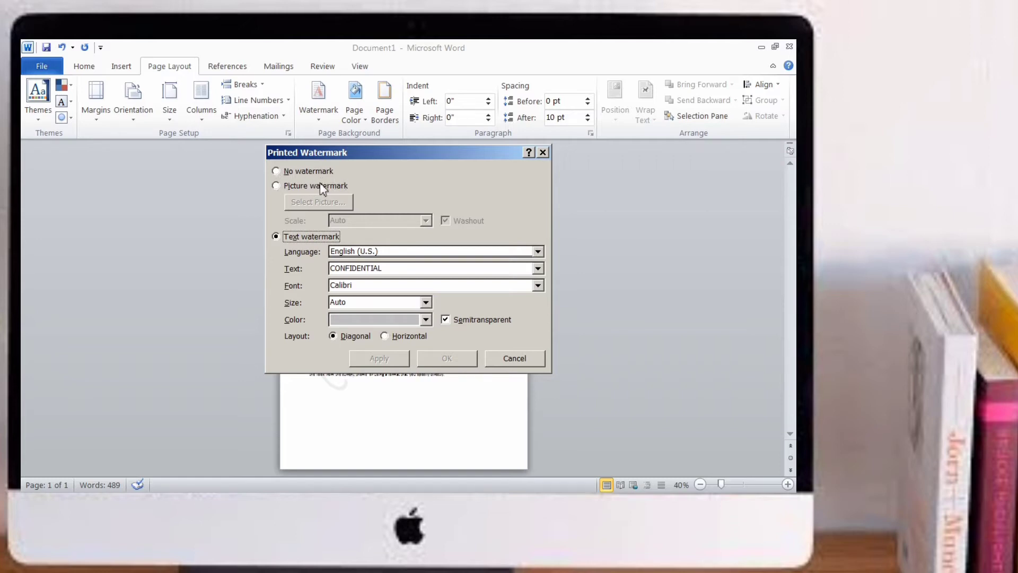
left_click(278, 185)
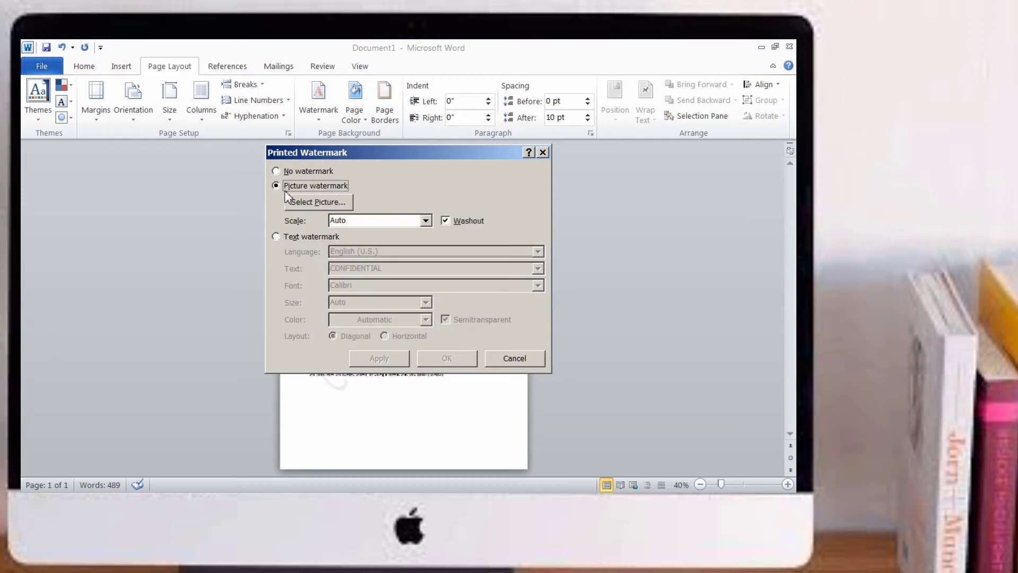
left_click(330, 204)
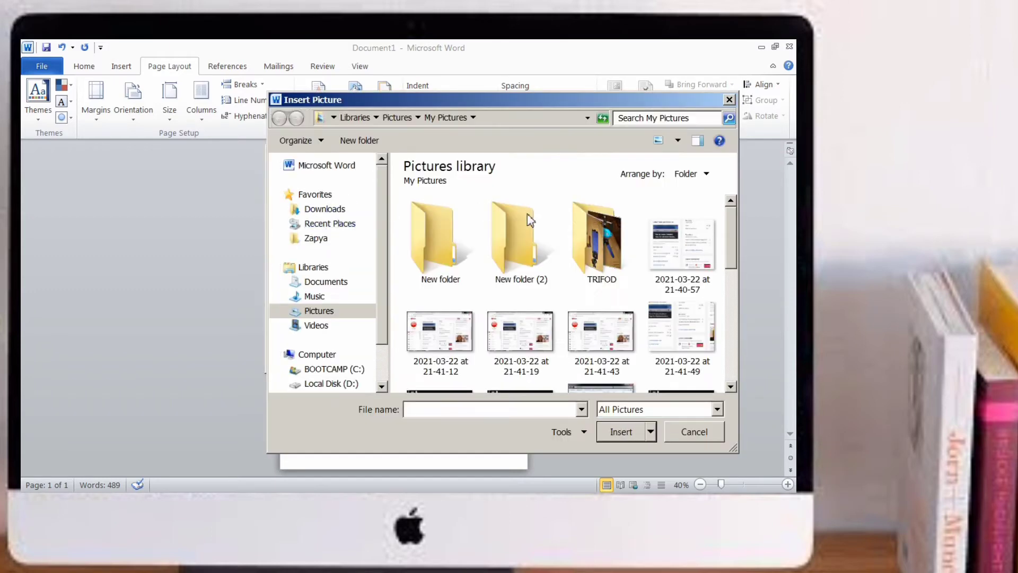
mouse_move(596, 238)
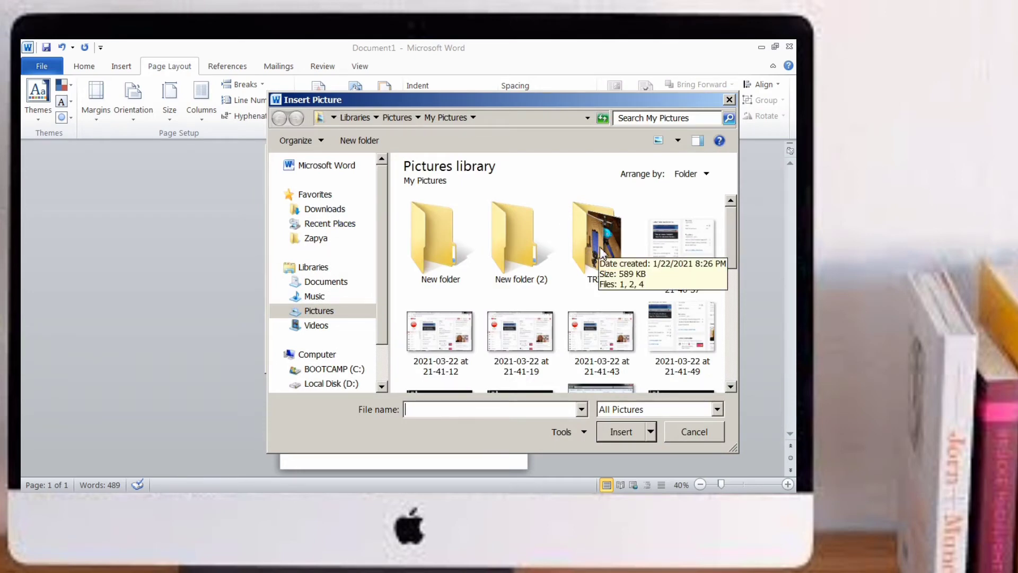
- Pick 1.png from My Pictures\TRIFOD and apply it as a washed-out picture watermark
left_click_drag(732, 237, 749, 326)
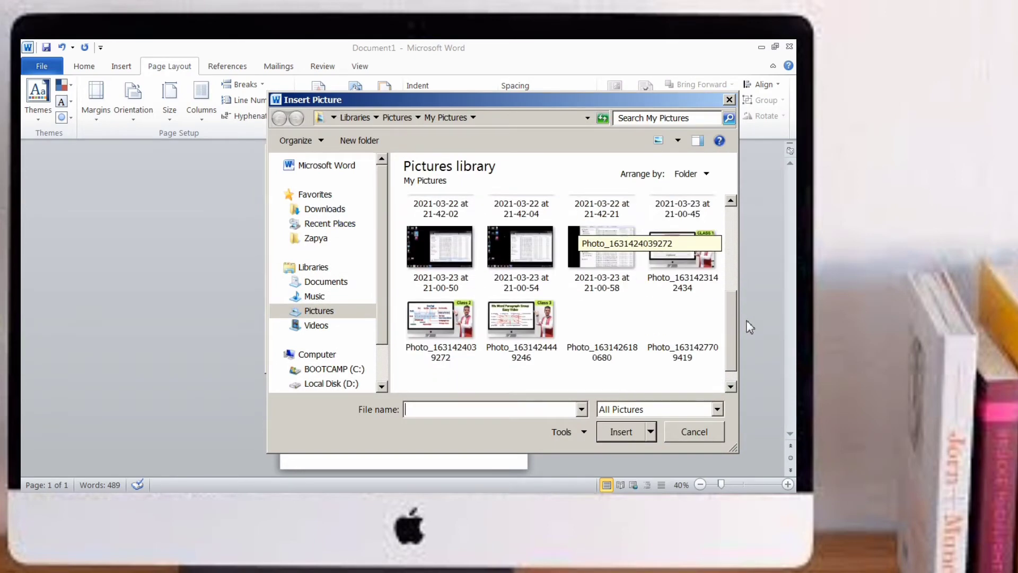
scroll(749, 326, "up", 5)
double_click(494, 250)
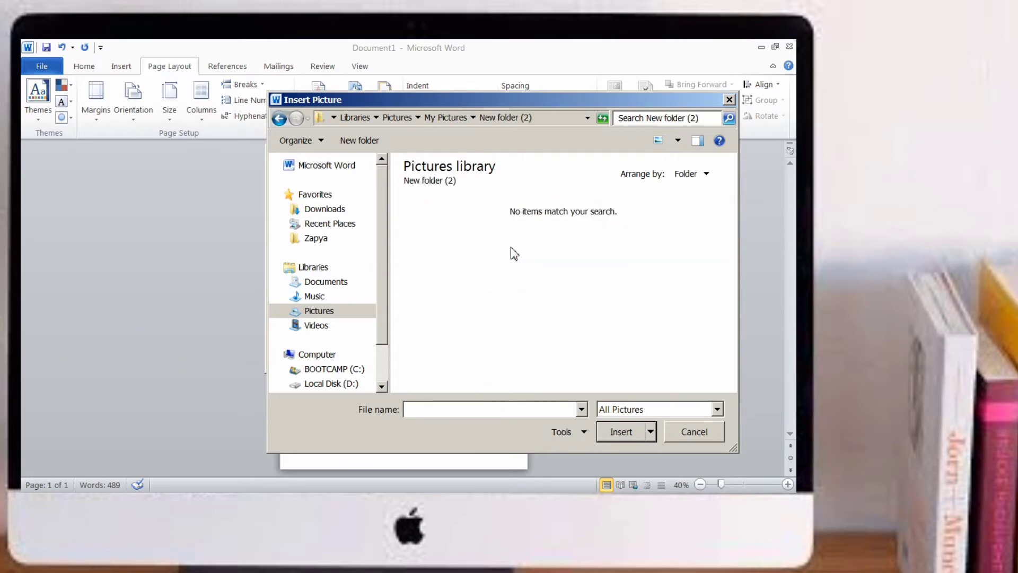
left_click(279, 117)
left_click(442, 238)
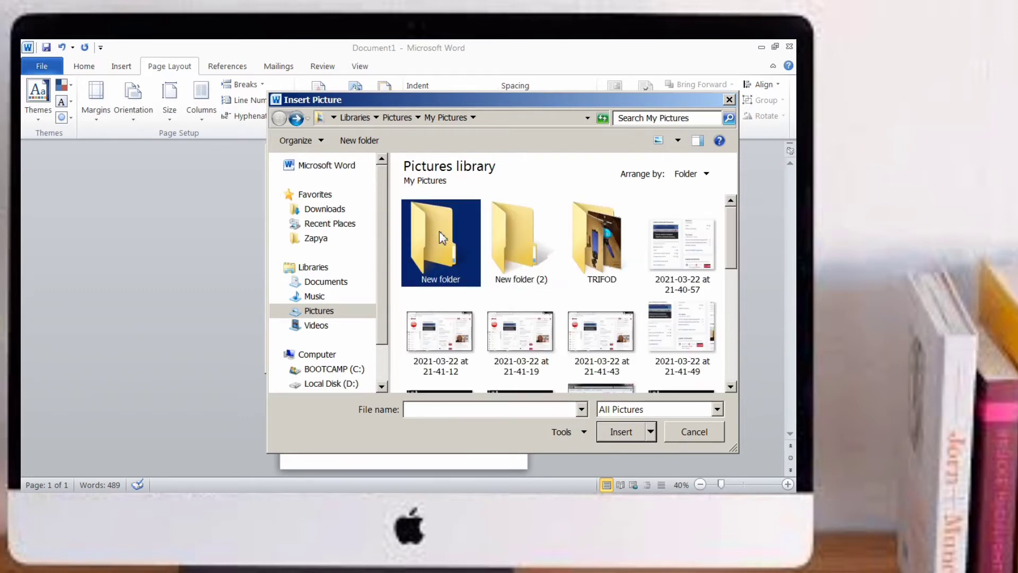
double_click(442, 238)
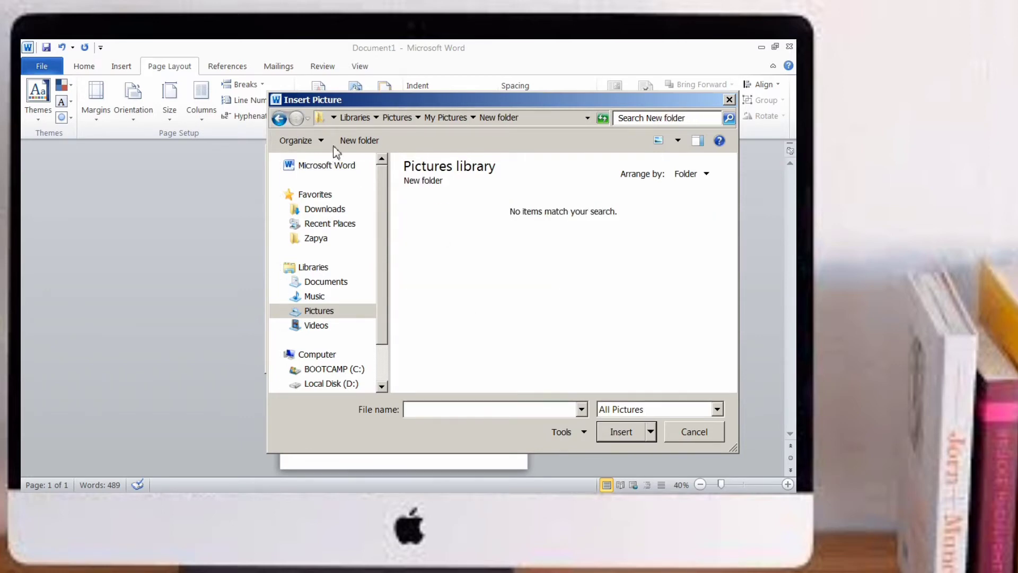
key("BackSpace")
left_click(564, 260)
double_click(565, 260)
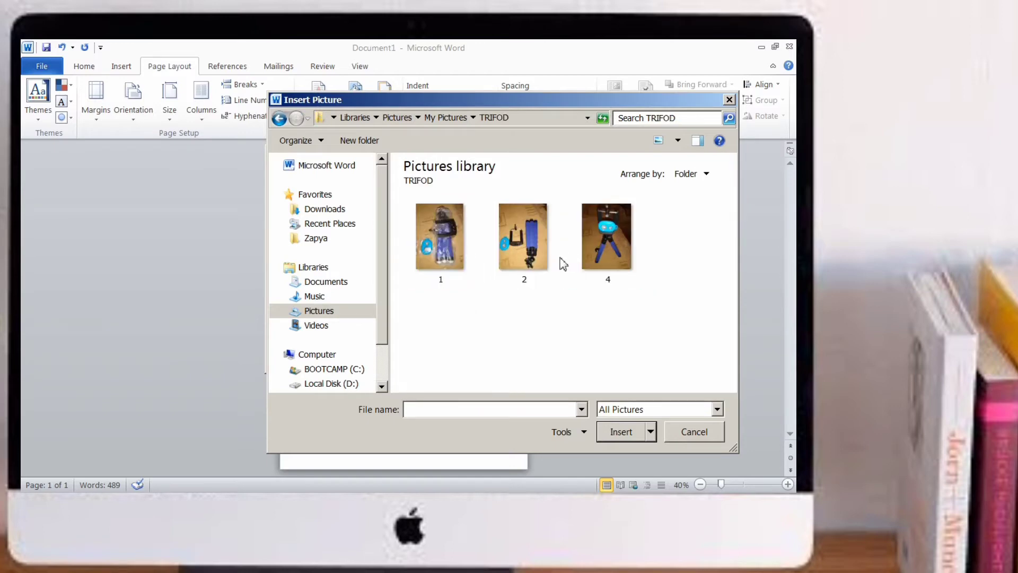
double_click(451, 249)
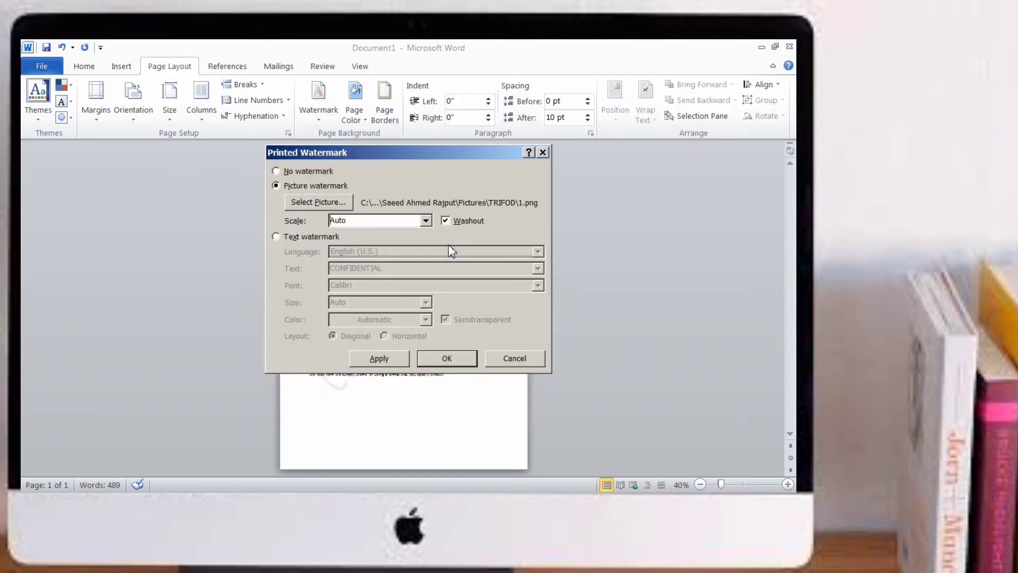
left_click(447, 353)
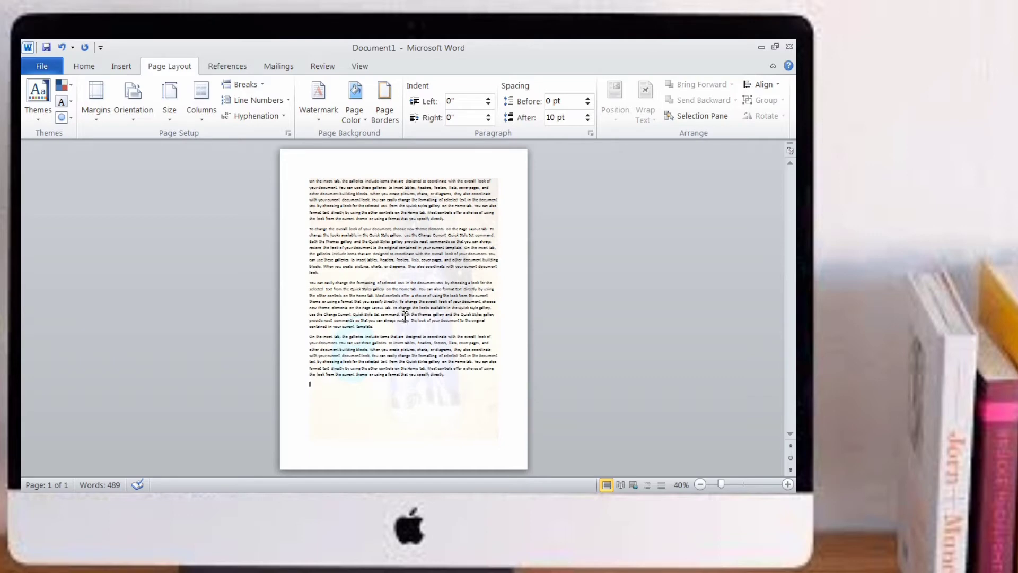
- Turn off Washout on the picture watermark so it appears in full colour
left_click(318, 98)
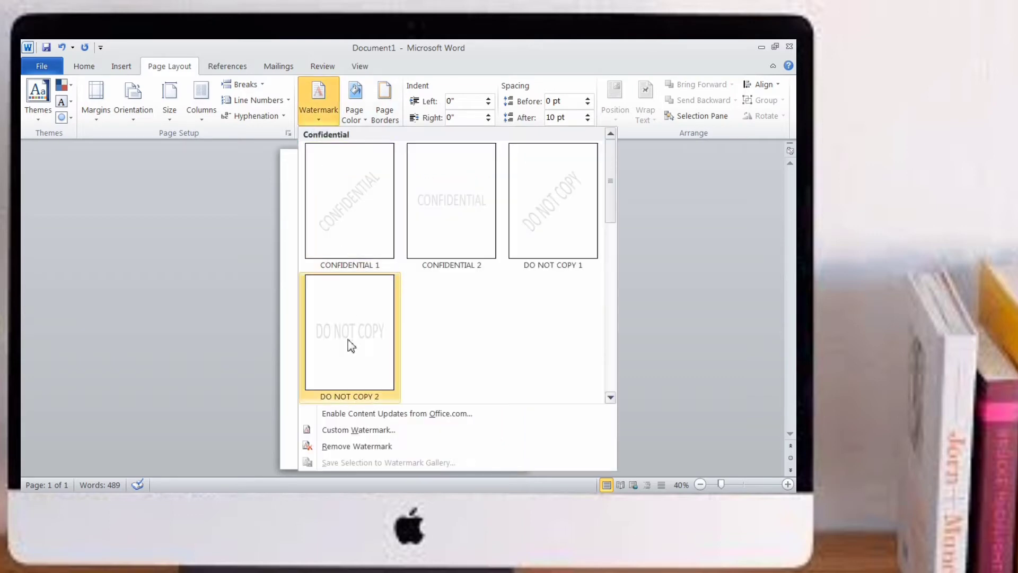
left_click(356, 430)
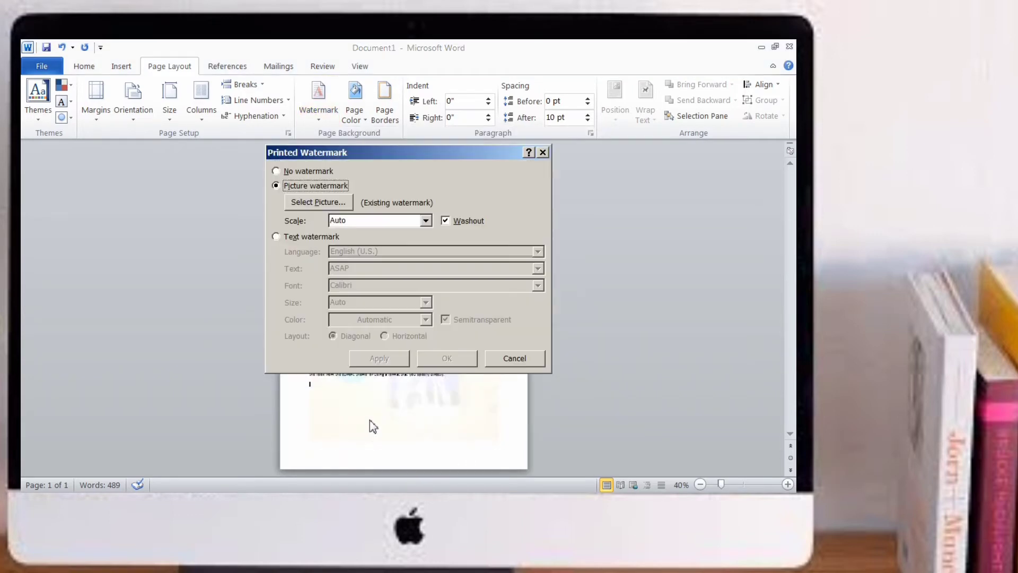
left_click(445, 220)
left_click(448, 359)
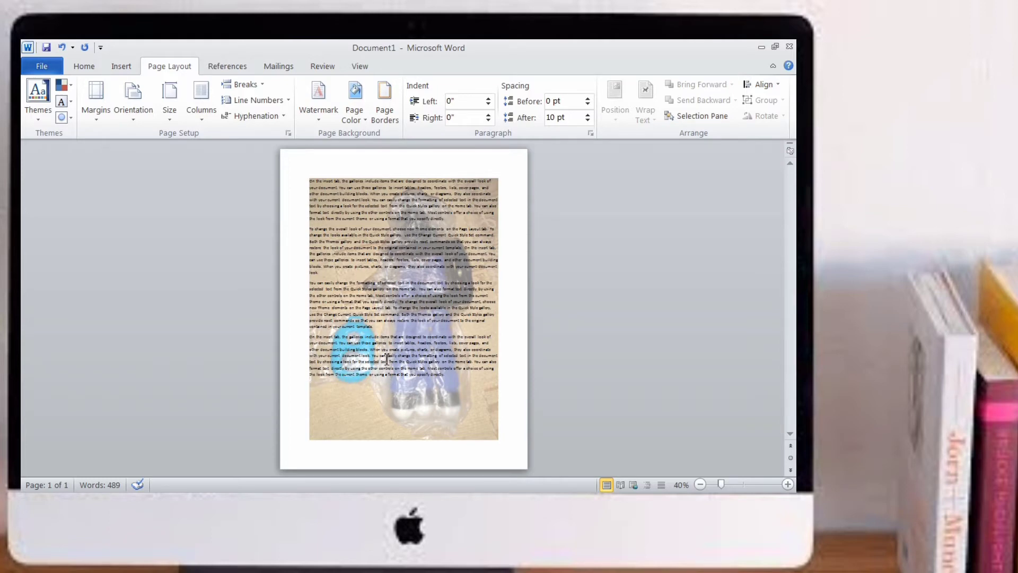
- Replace the picture watermark with a text watermark reading 'Basic Computer Course' instead of ASAP
left_click(320, 116)
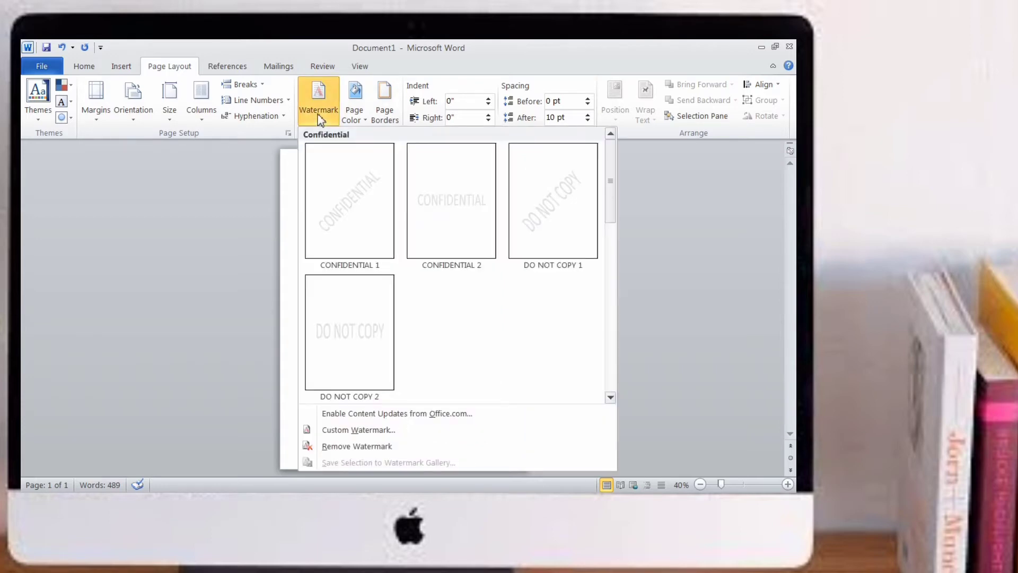
left_click(348, 430)
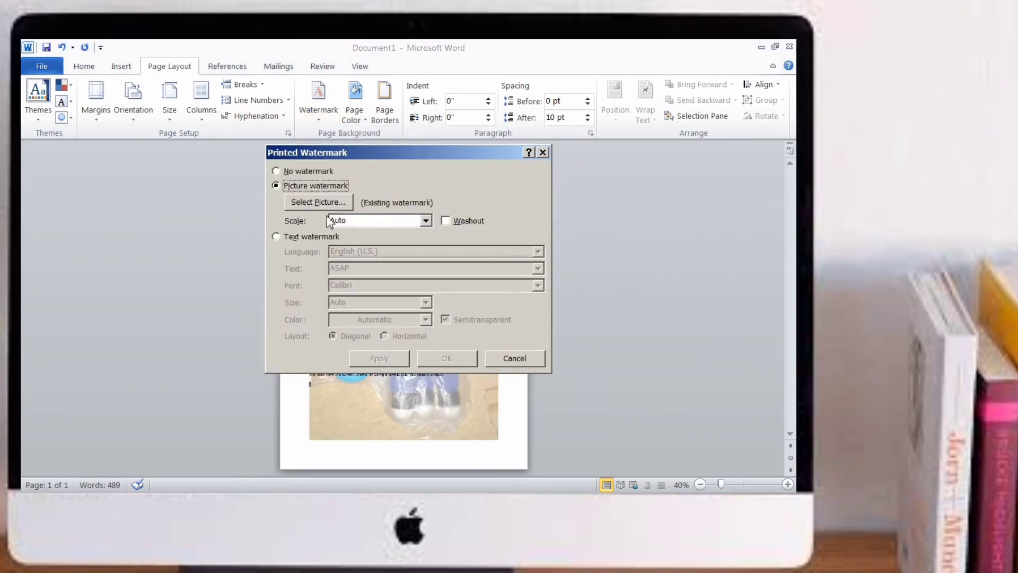
left_click(277, 237)
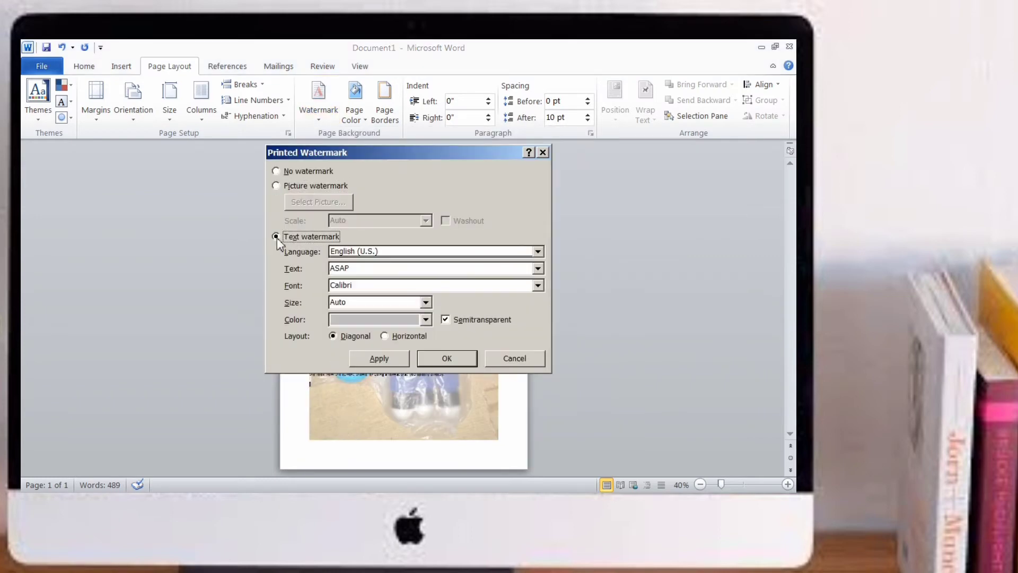
left_click(377, 270)
key("BackSpace")
key("BackSpace")
key("BackSpace")
key("BackSpace")
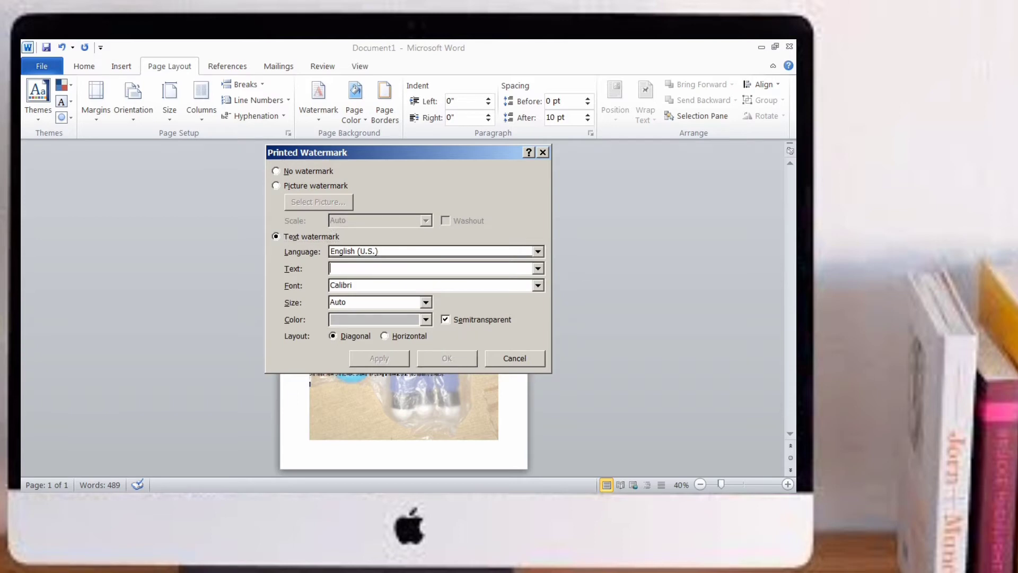
type("Basic C")
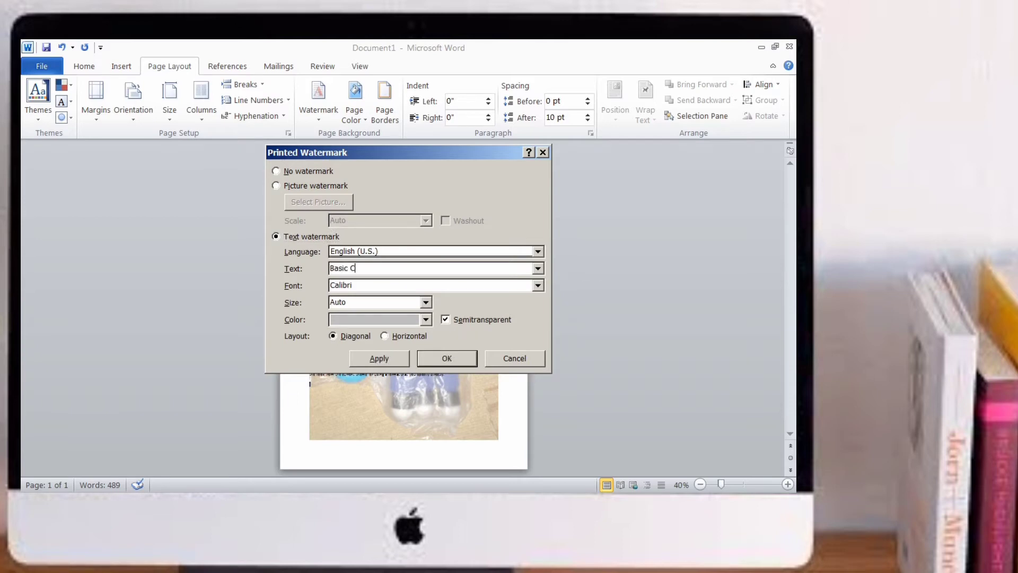
type("put")
type("Course")
left_click(439, 357)
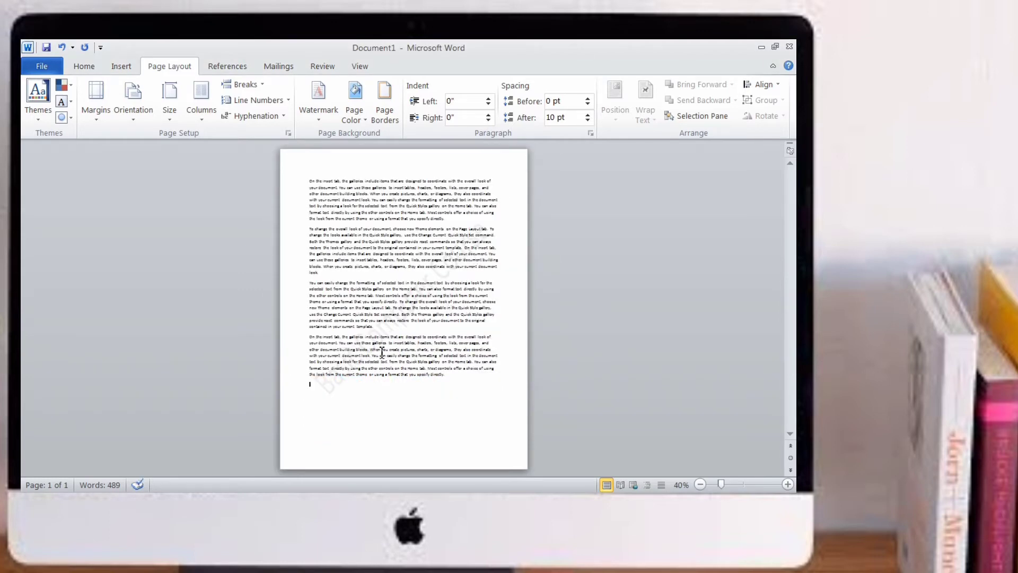
left_click(321, 112)
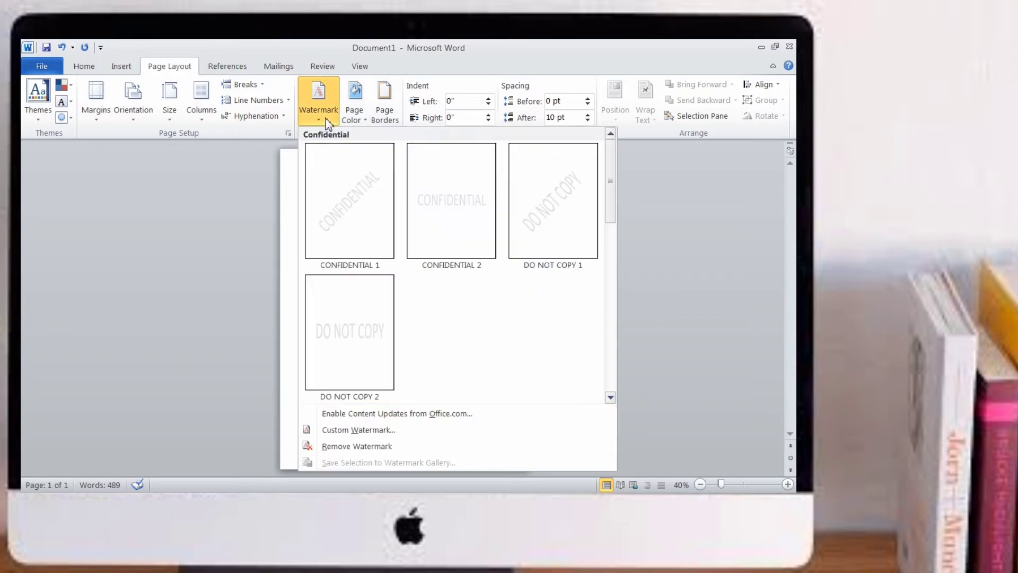
- Uncheck Semitransparent so the 'Basic Computer Course' watermark appears solid
left_click(345, 430)
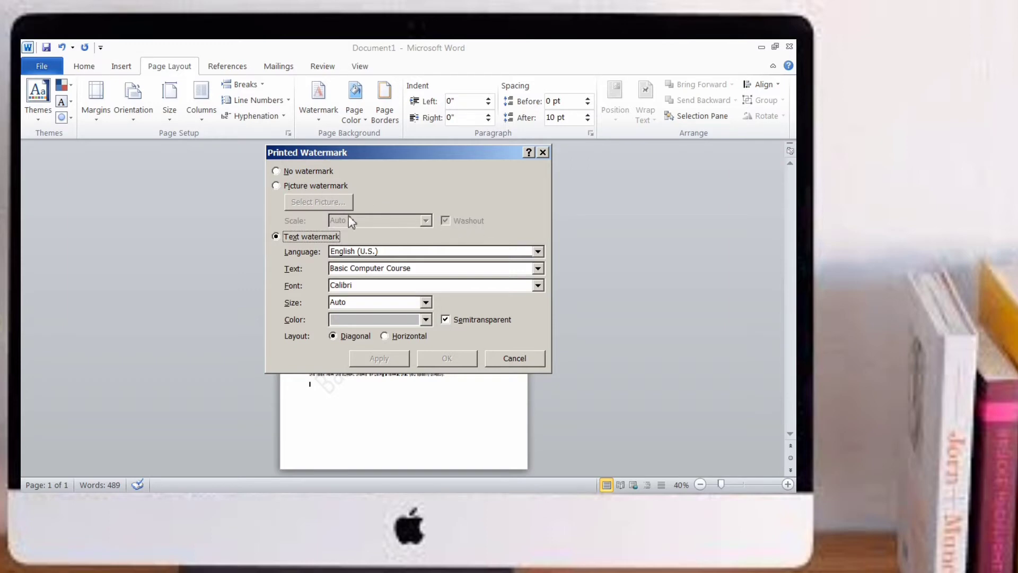
left_click(446, 320)
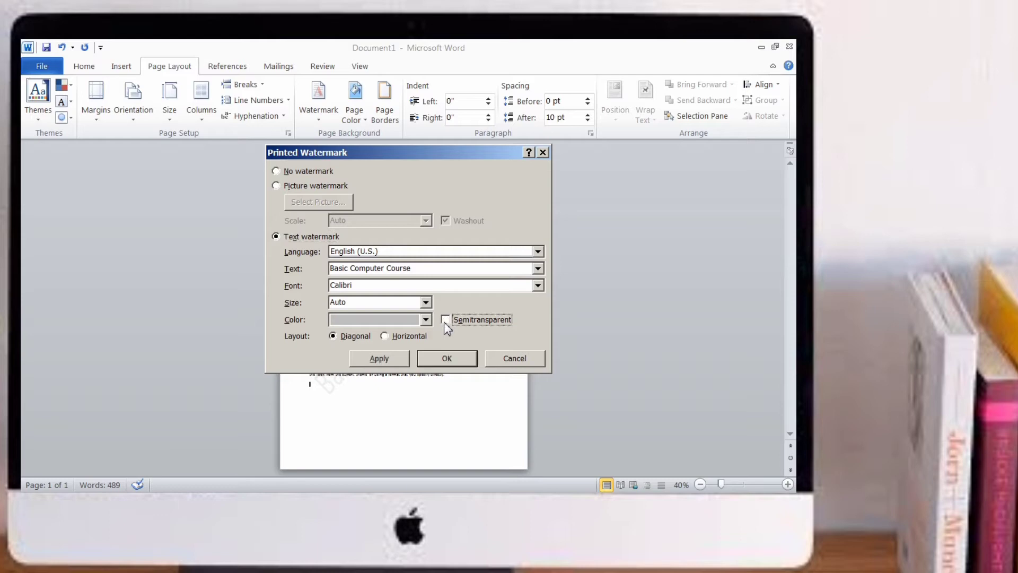
left_click(446, 359)
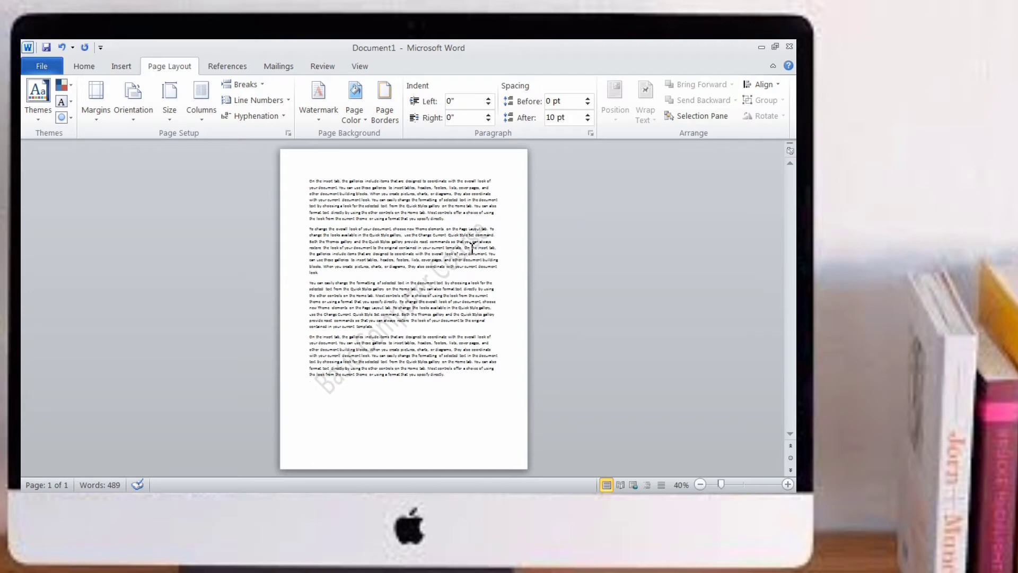
left_click(320, 114)
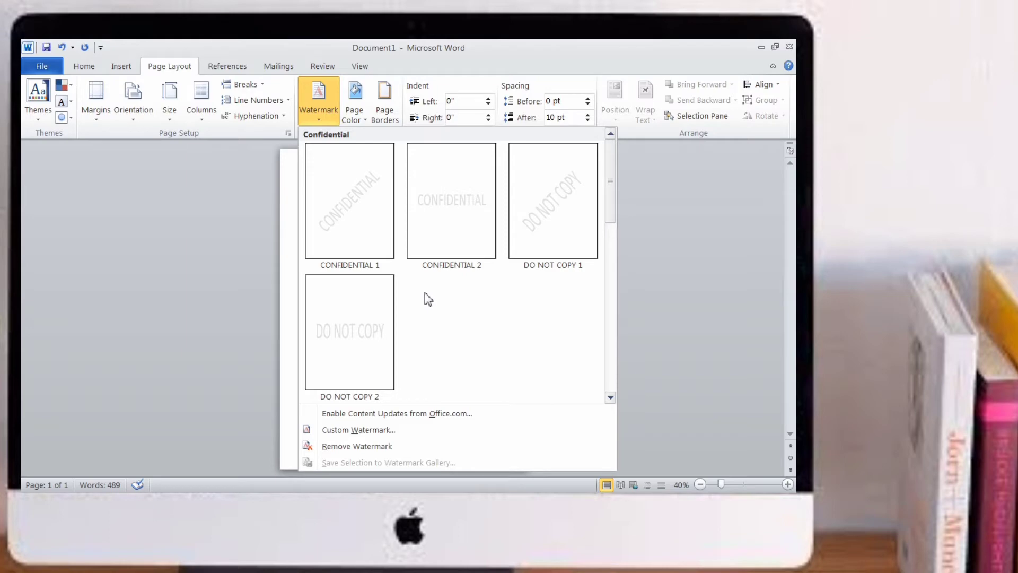
- Remove the 'Basic Computer Course' watermark from the page
left_click(340, 449)
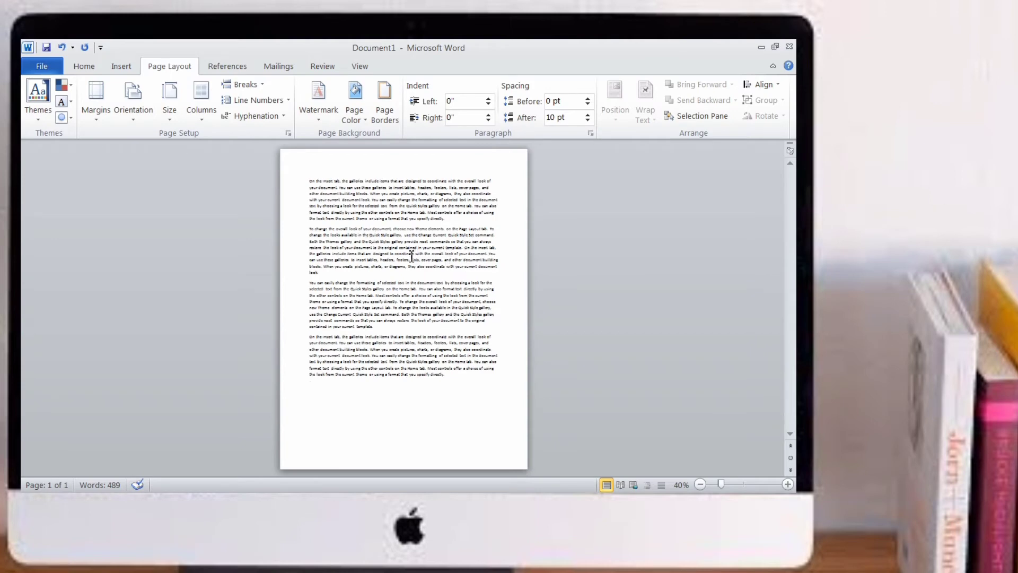
left_click(363, 124)
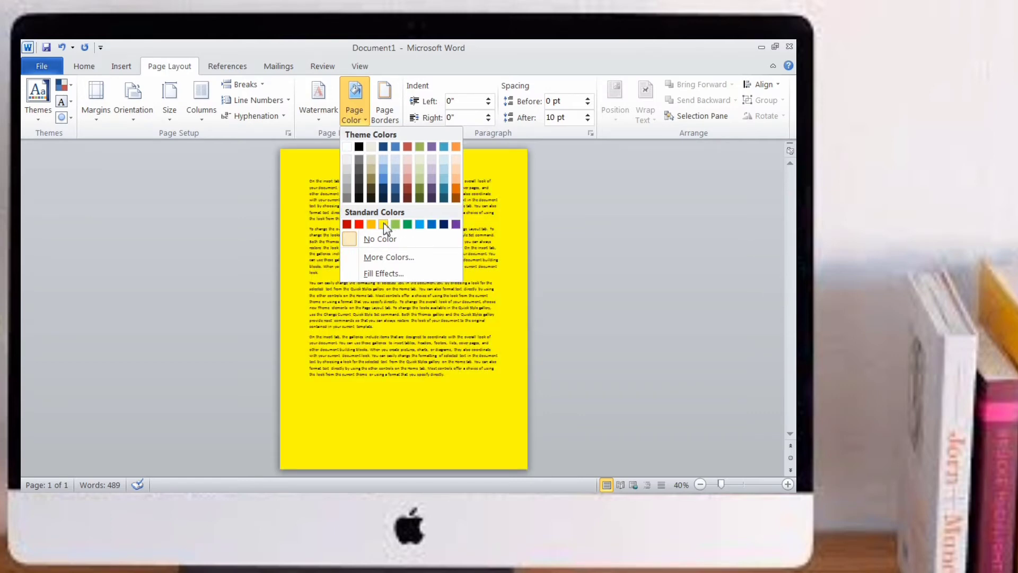
- Set the page colour to standard yellow, leaving the full colour picker unchanged
left_click(383, 223)
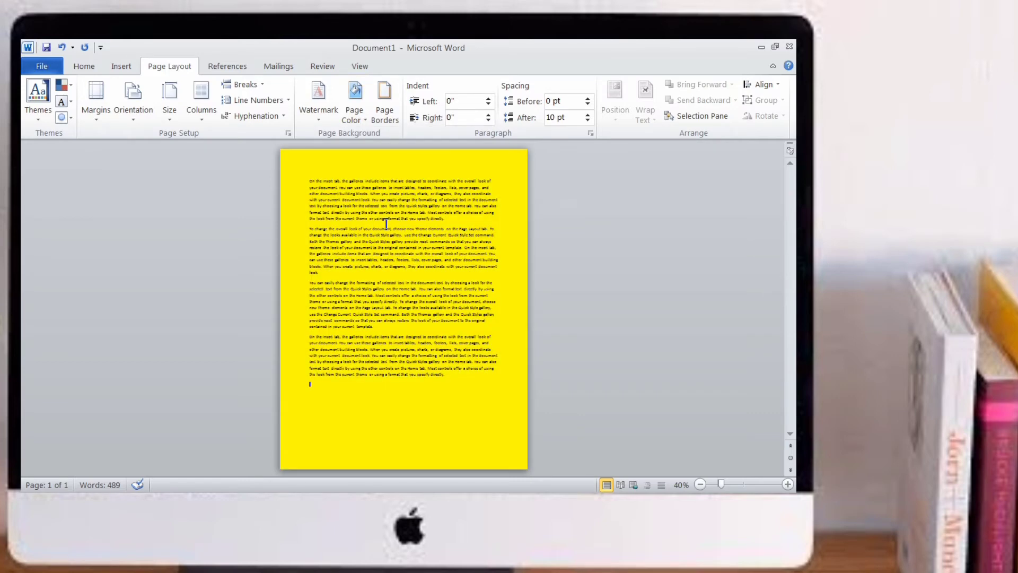
left_click(359, 123)
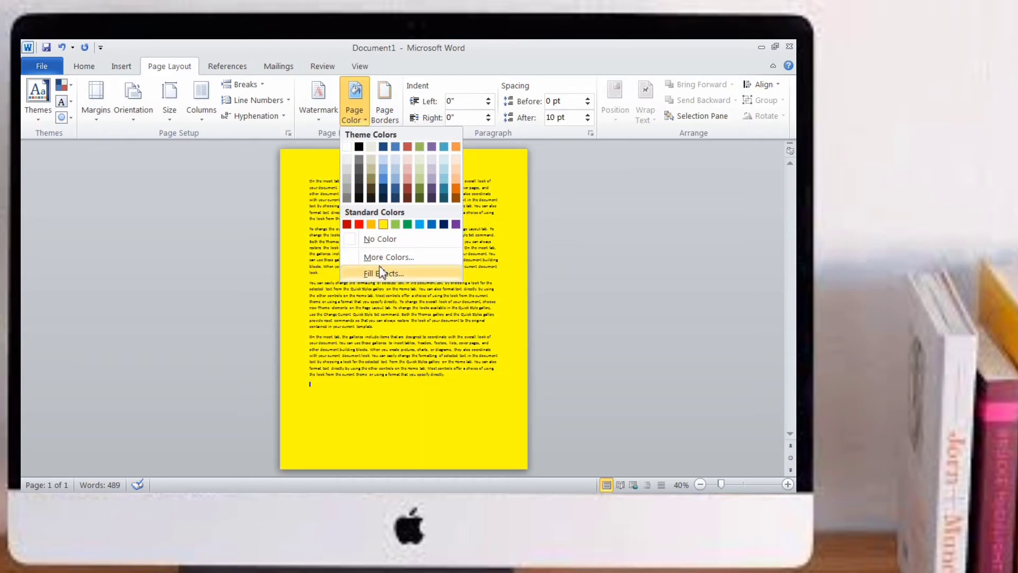
left_click(380, 257)
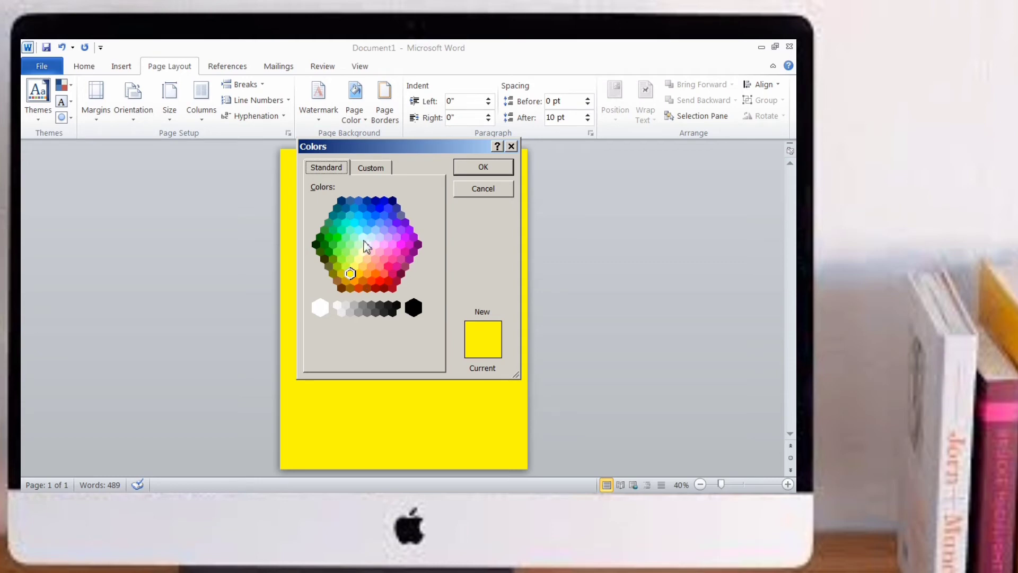
left_click(511, 146)
left_click(359, 125)
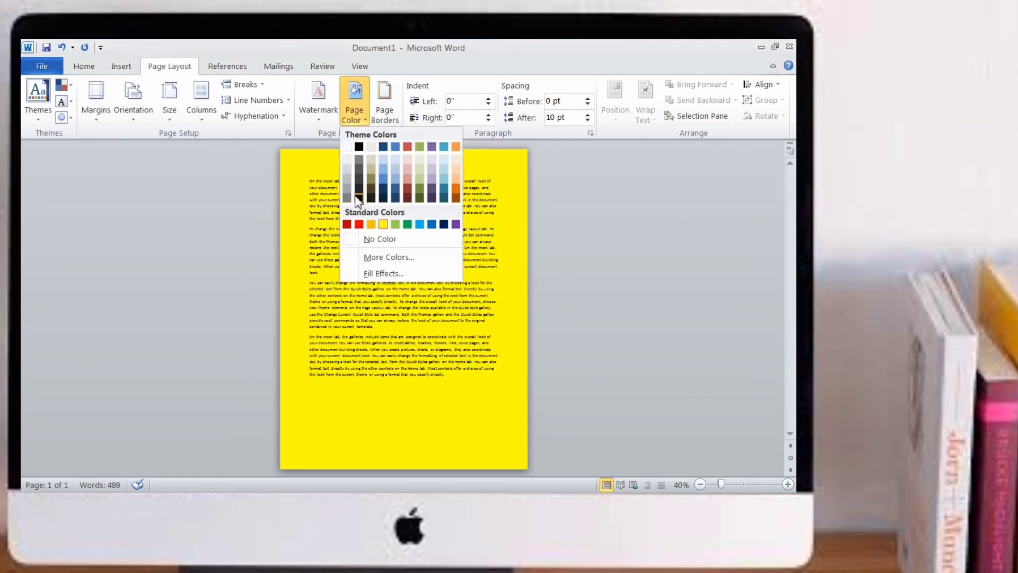
- Fill the page background with a two-colour horizontal gradient from red to black
left_click(371, 275)
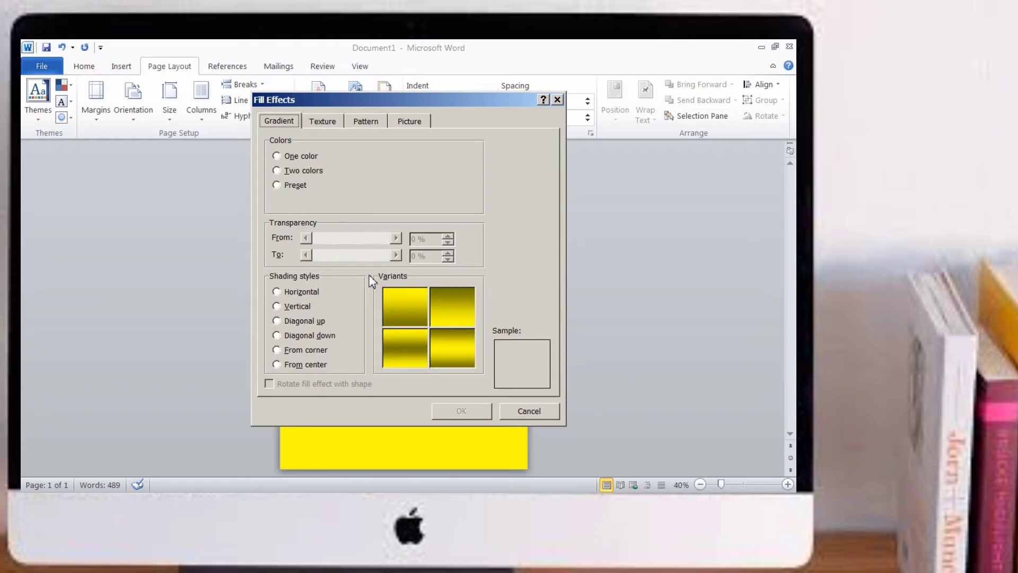
left_click(276, 156)
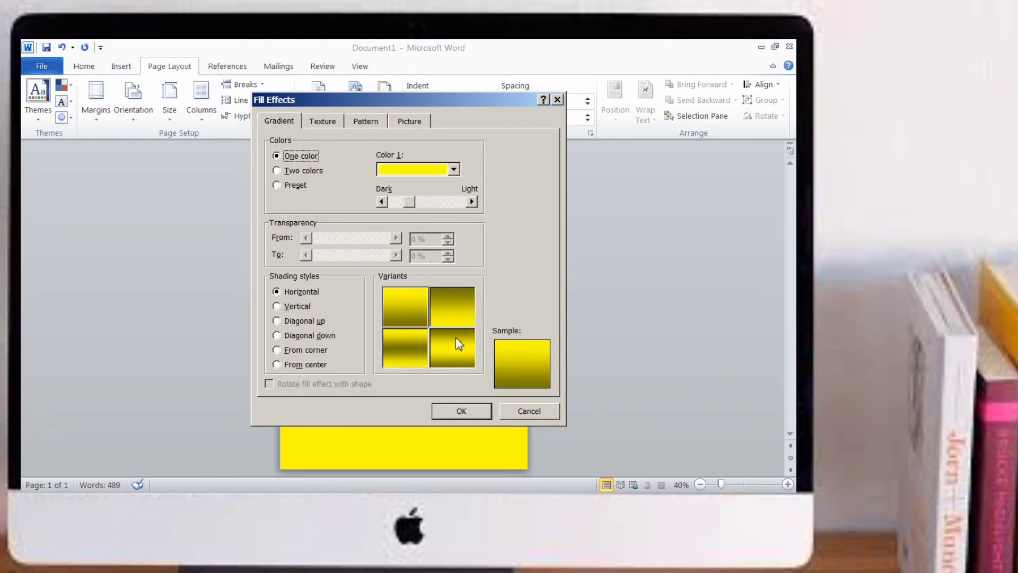
left_click(277, 170)
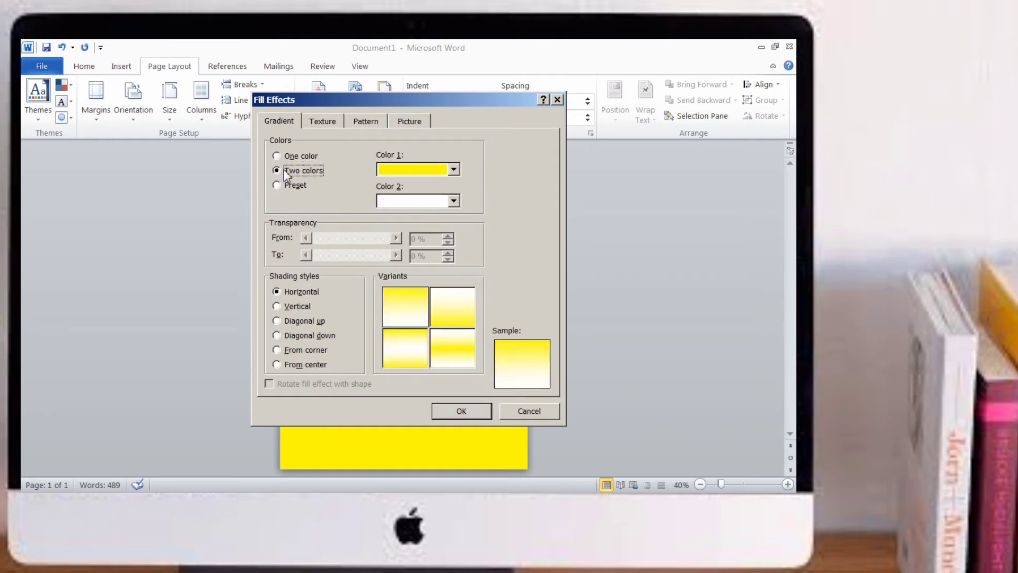
left_click(454, 170)
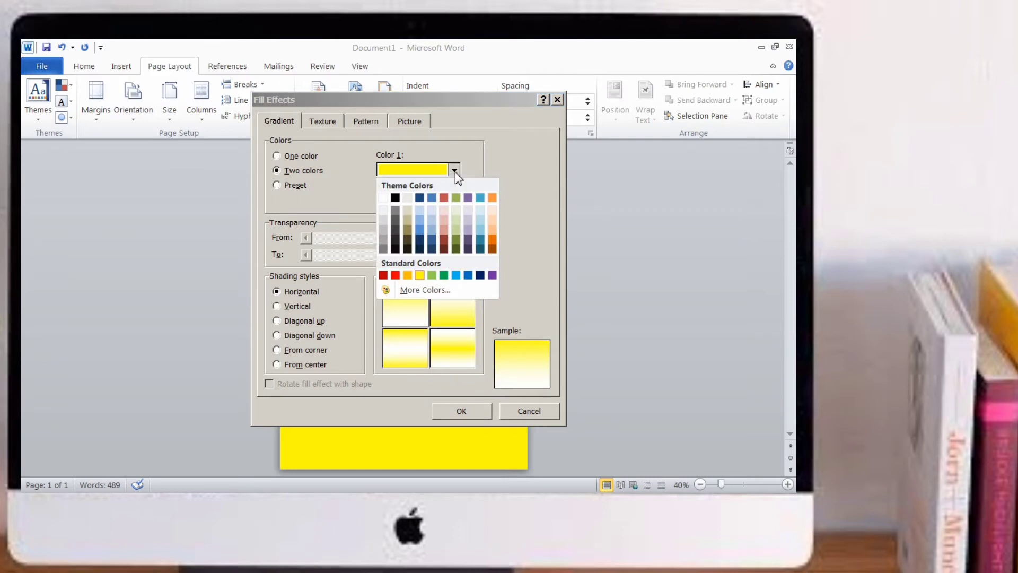
left_click(396, 275)
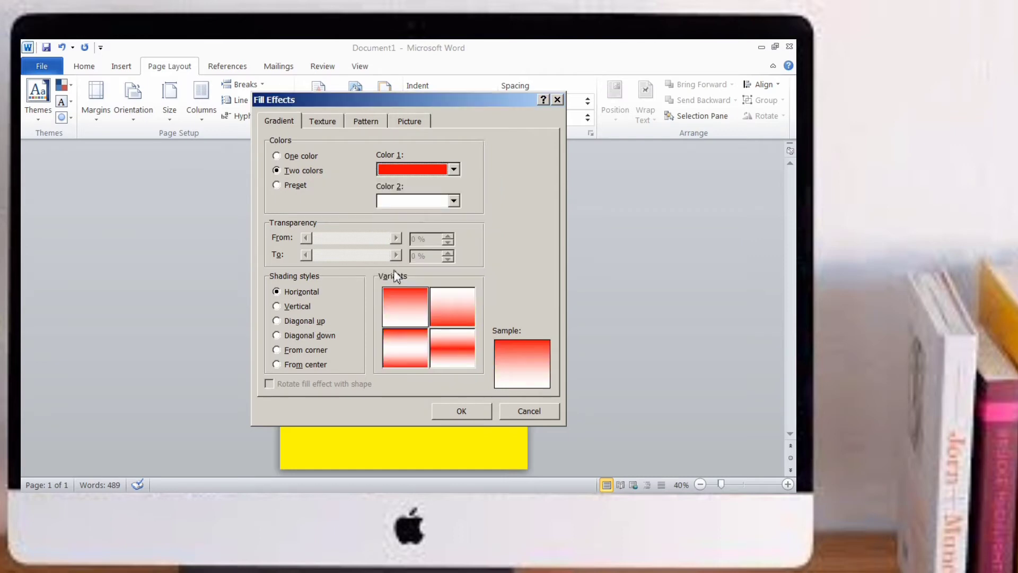
left_click(454, 201)
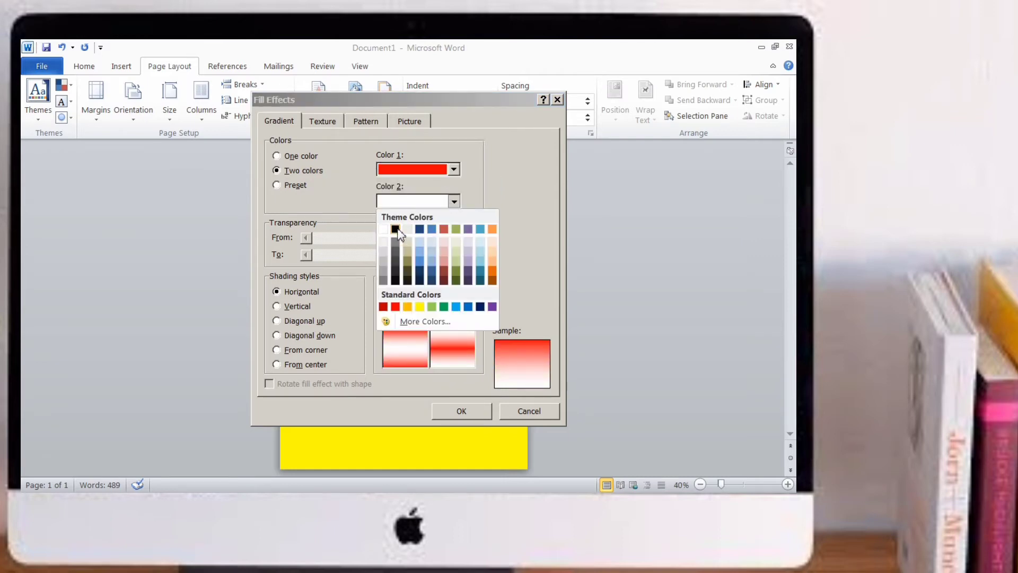
left_click(395, 228)
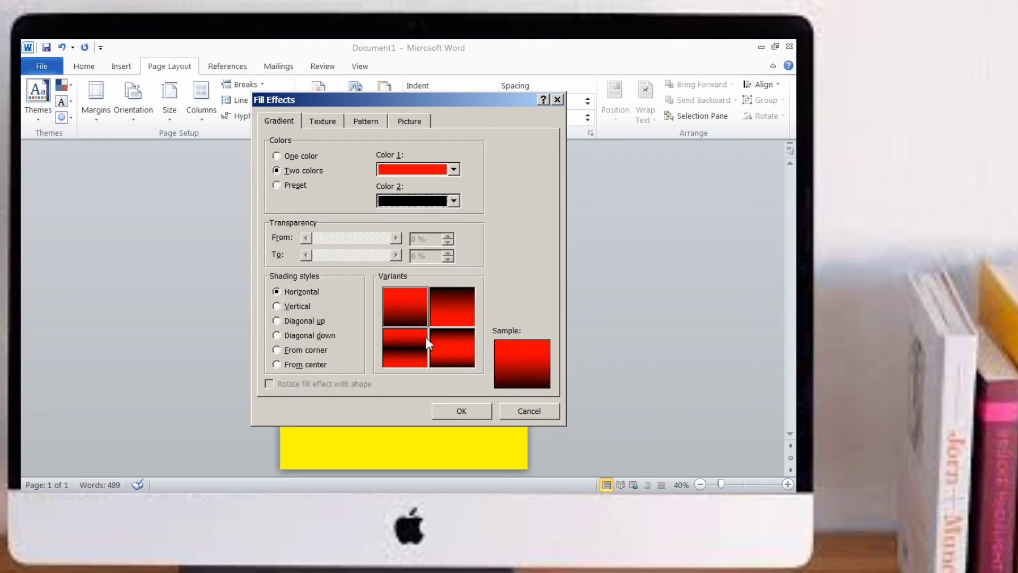
left_click(469, 412)
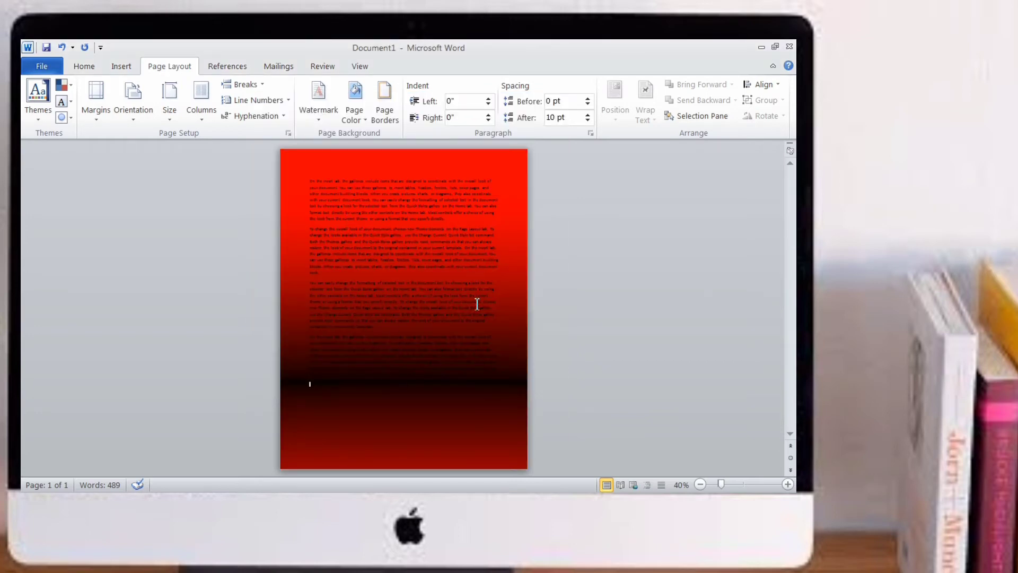
left_click(354, 114)
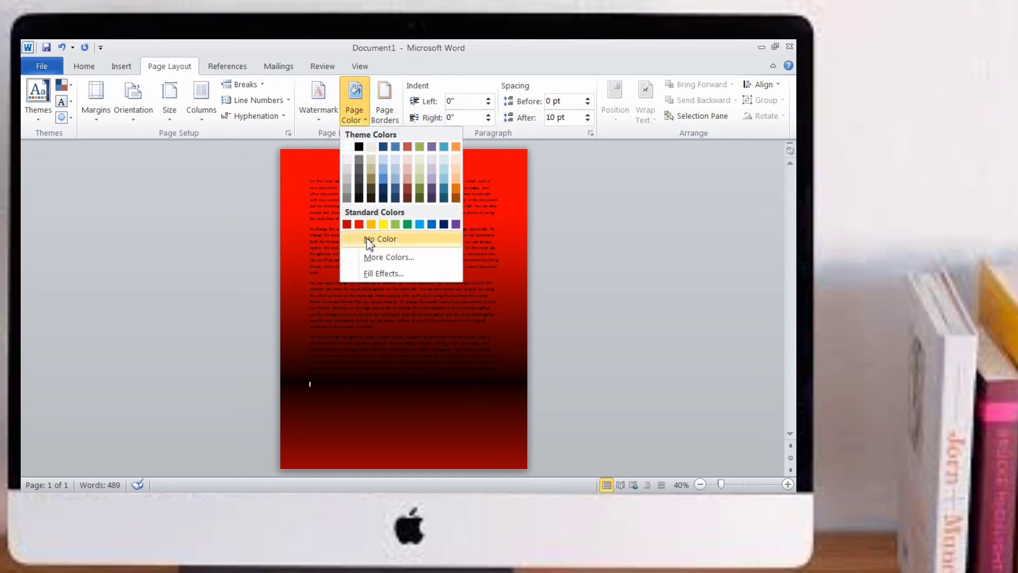
- Preview the Late Sunset, Early Sunset and Daybreak presets, then return to the two-colour gradient
left_click(366, 273)
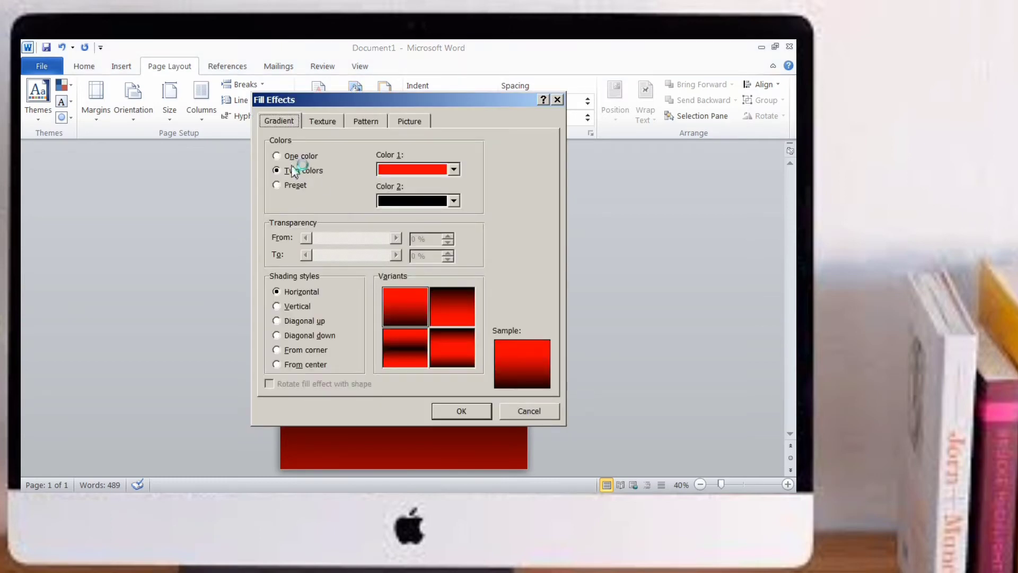
left_click(278, 186)
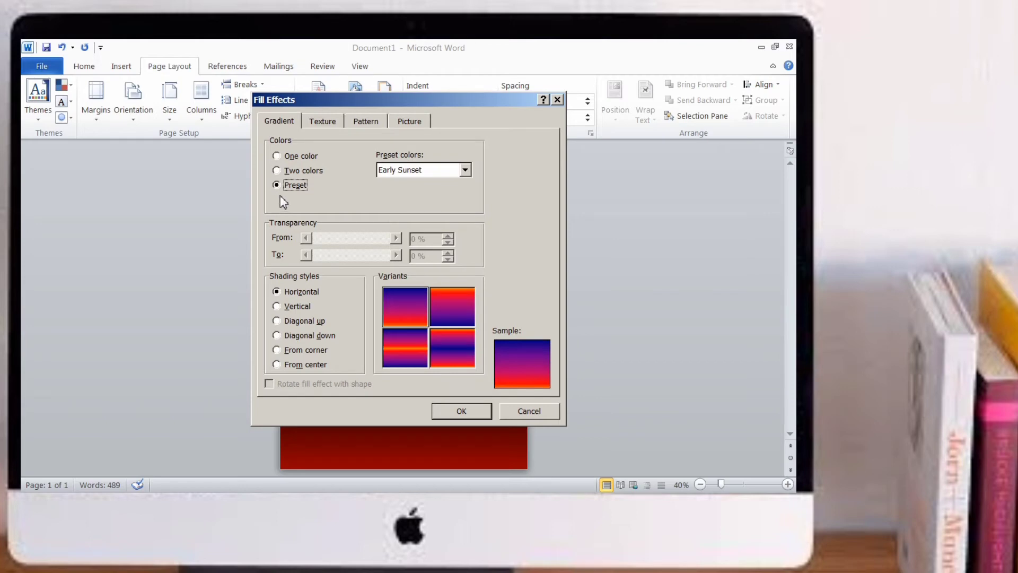
left_click(466, 170)
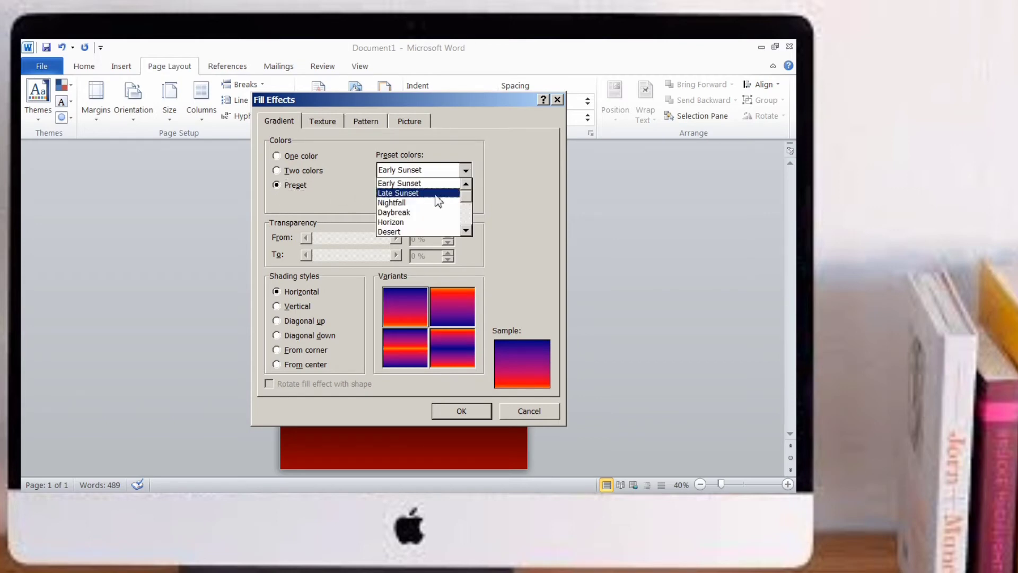
left_click(426, 195)
left_click(467, 171)
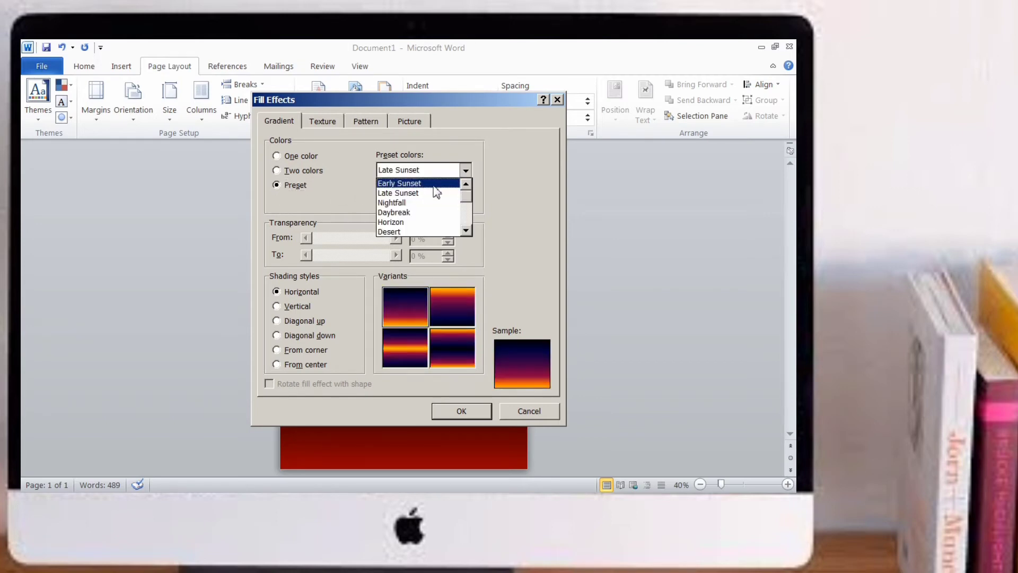
left_click(432, 184)
left_click(466, 170)
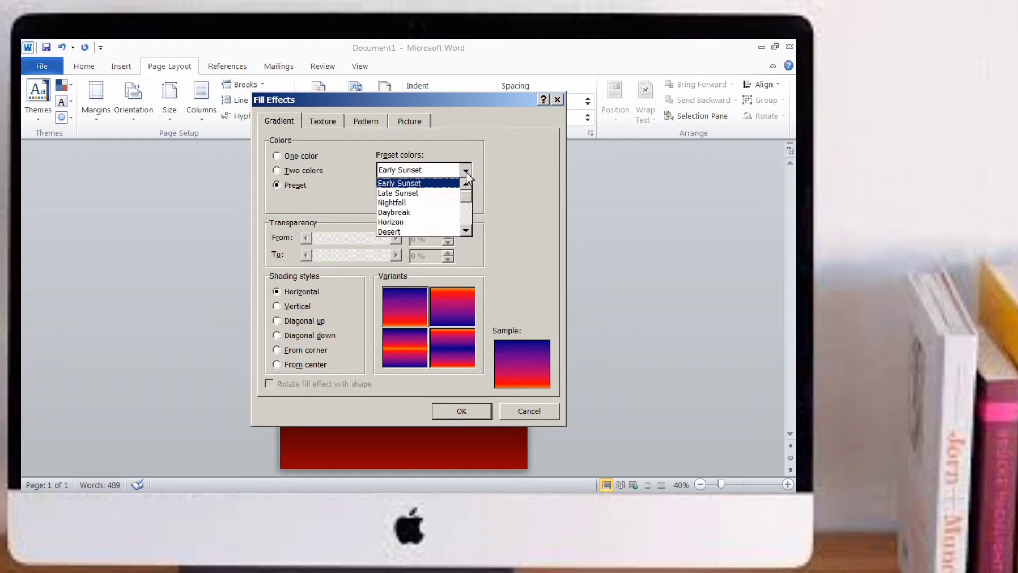
left_click(406, 214)
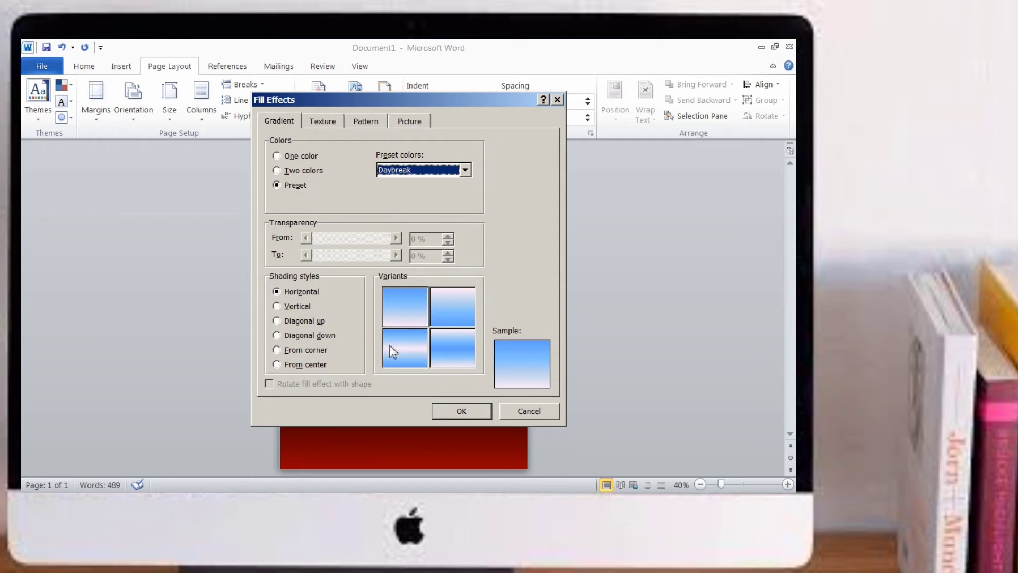
left_click(285, 173)
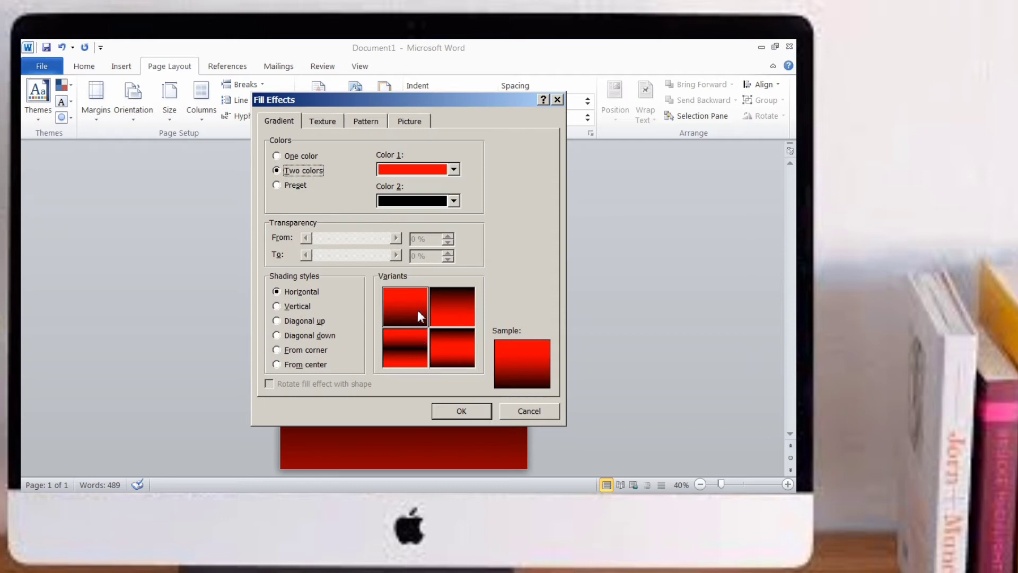
- Apply a one-colour gradient fill with Color 1 set to yellow to the page
left_click(276, 156)
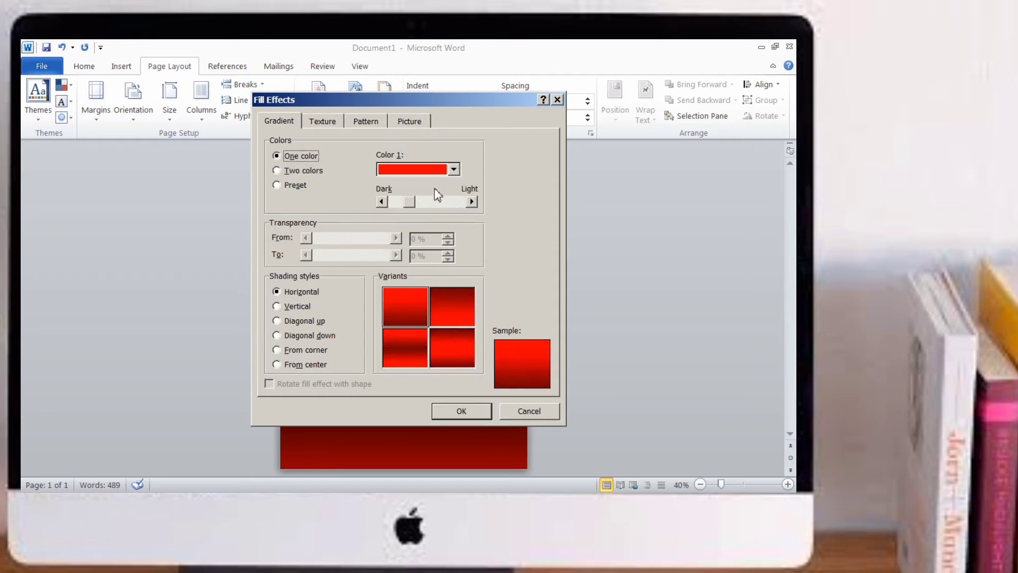
left_click(455, 168)
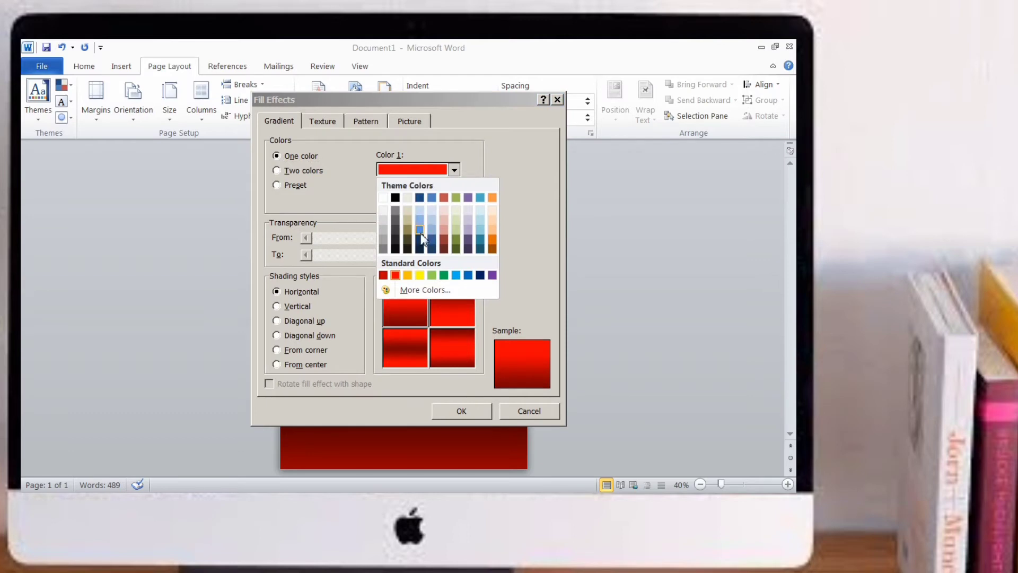
left_click(419, 275)
left_click(471, 413)
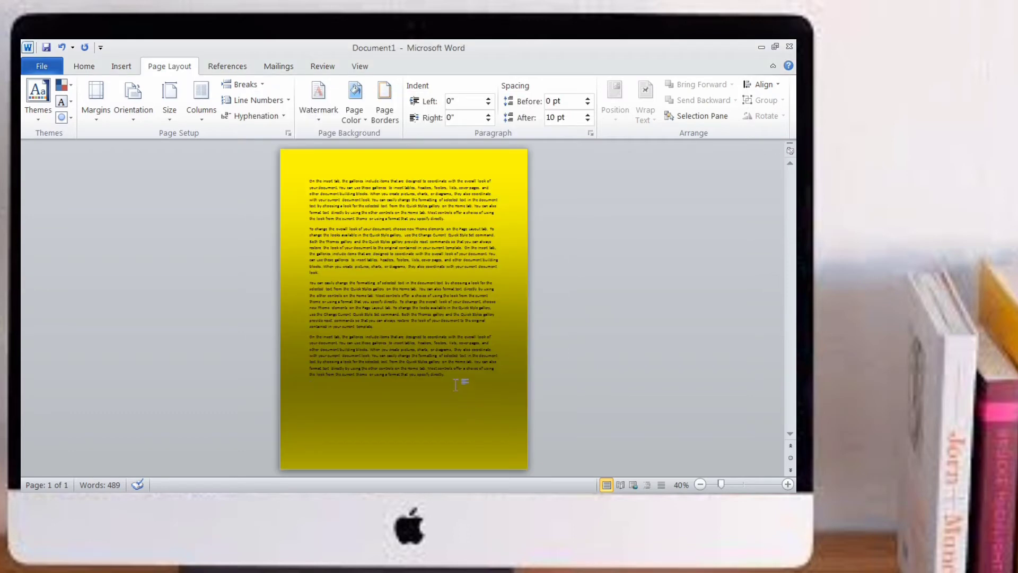
- Move the gradient's Dark/Light slider to Light so the yellow fades to white
left_click(354, 106)
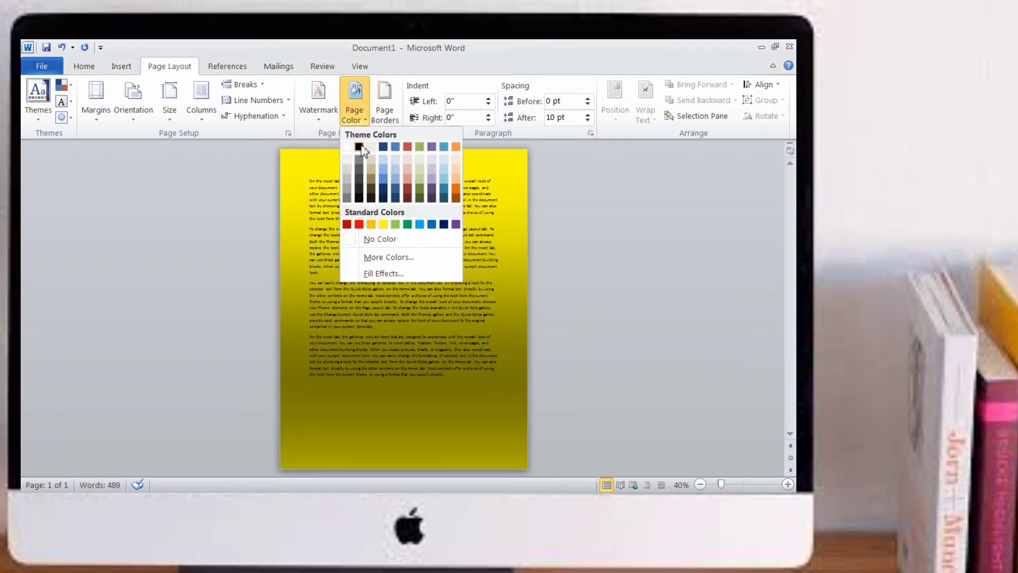
left_click(384, 273)
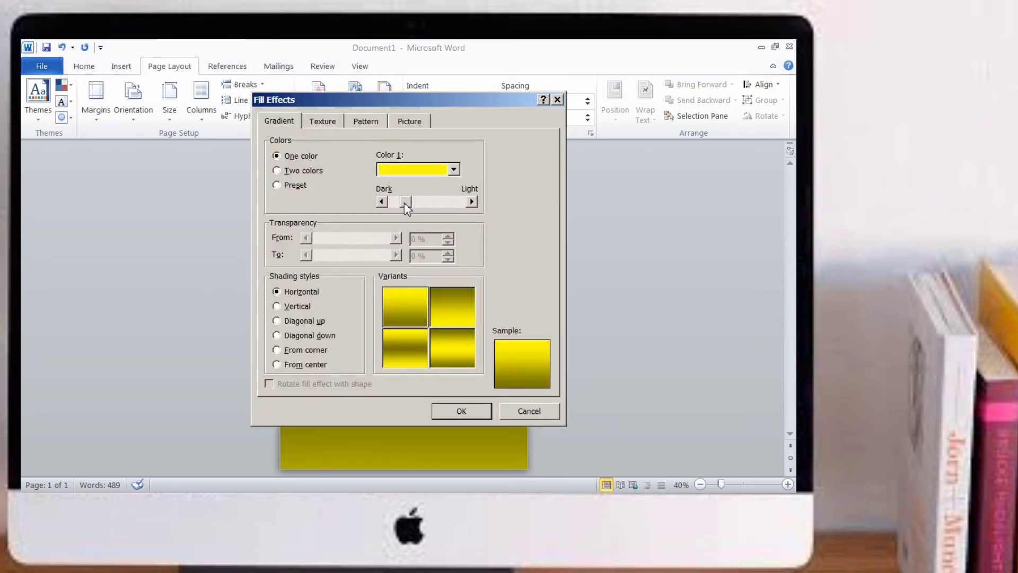
mouse_move(408, 202)
left_mouse_down()
mouse_move(438, 204)
mouse_move(389, 203)
mouse_move(488, 204)
left_mouse_up()
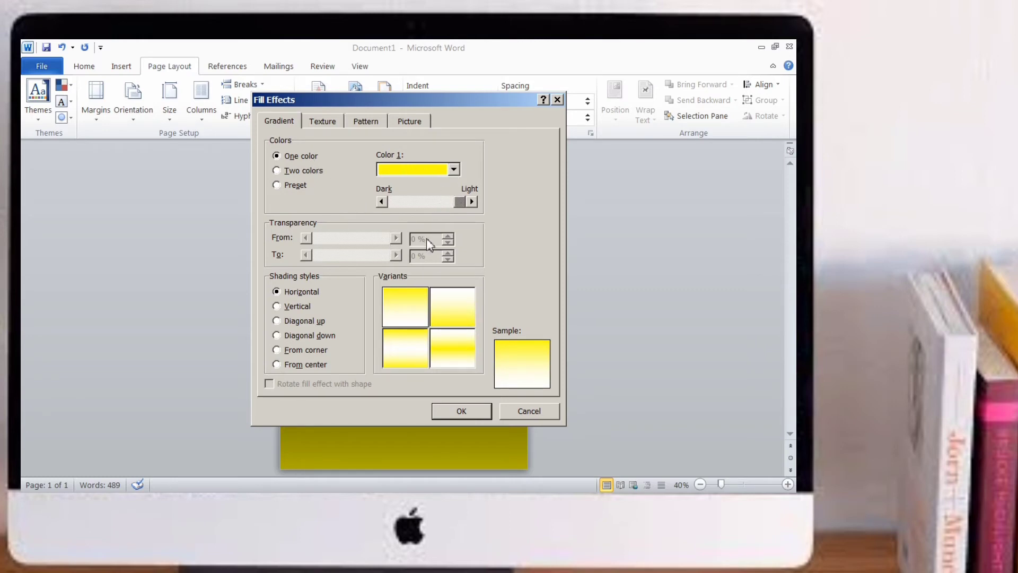
left_click(461, 411)
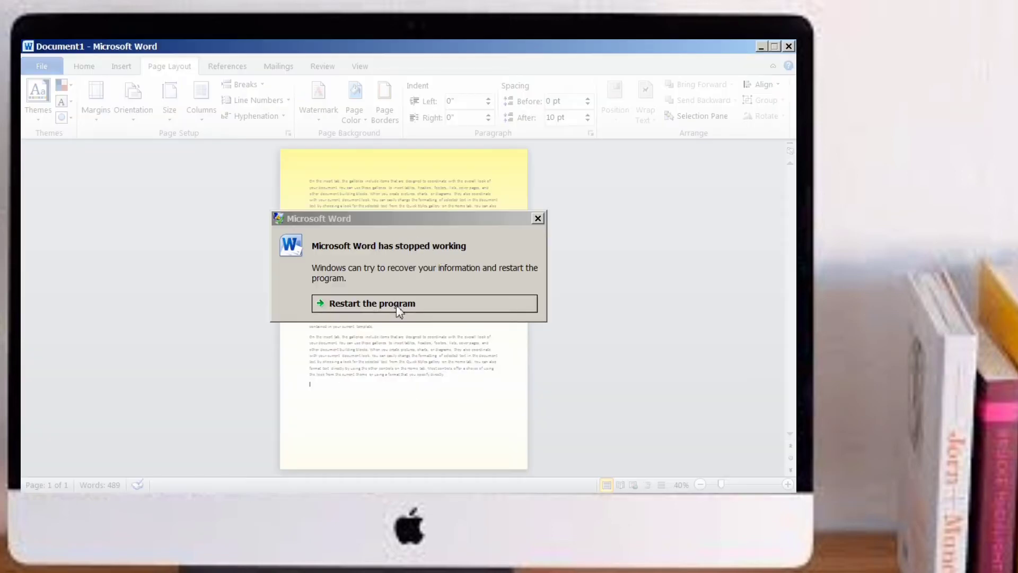
- Restart Word, go to Page Layout, and insert sample paragraphs with =rand(4,6)
left_click(398, 309)
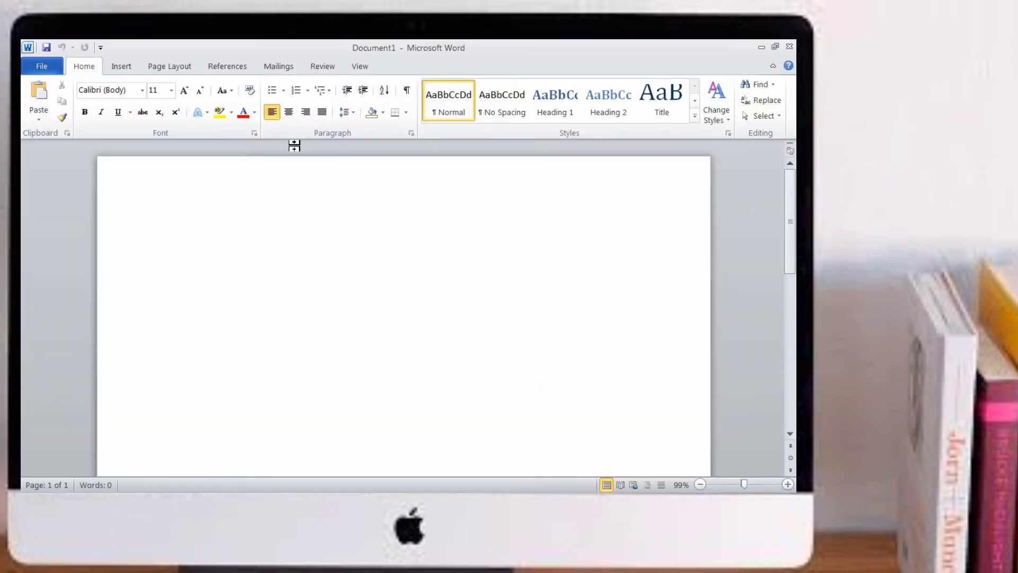
left_click(164, 69)
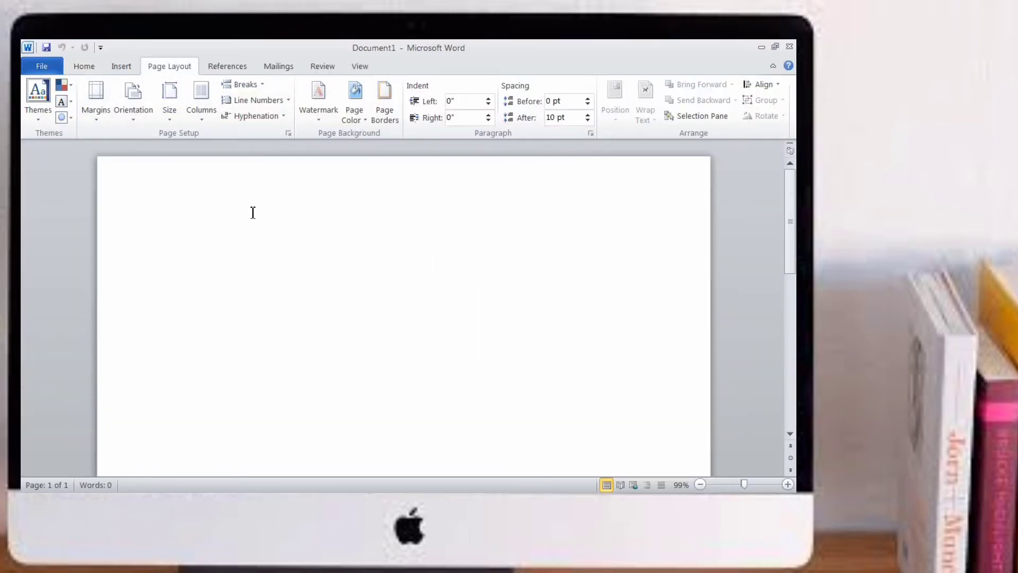
type("=rand")
type("(")
type("4,")
type(")")
key("Return")
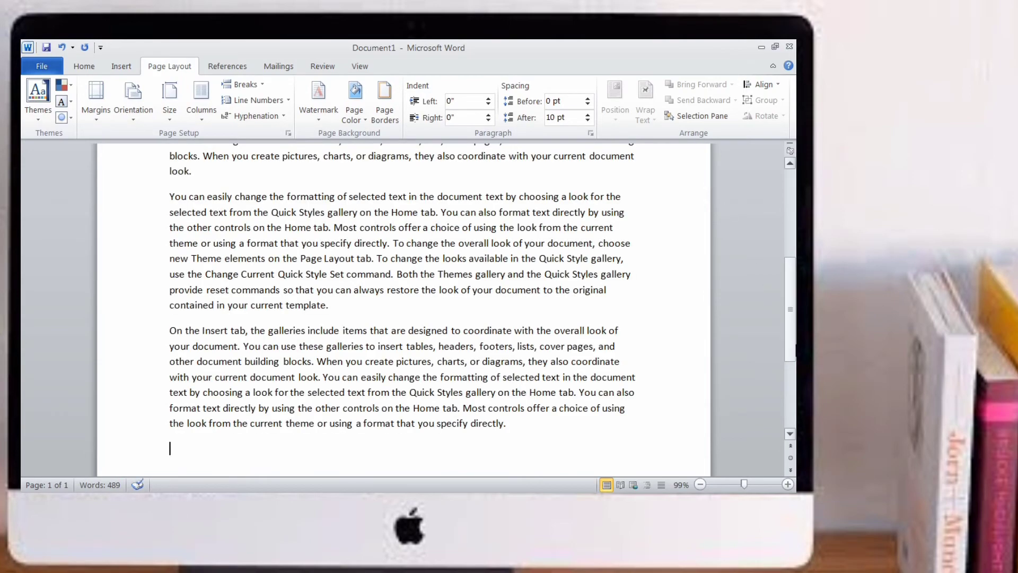
left_click_drag(790, 309, 790, 222)
- Apply the Papyrus texture as the page background
left_click(355, 114)
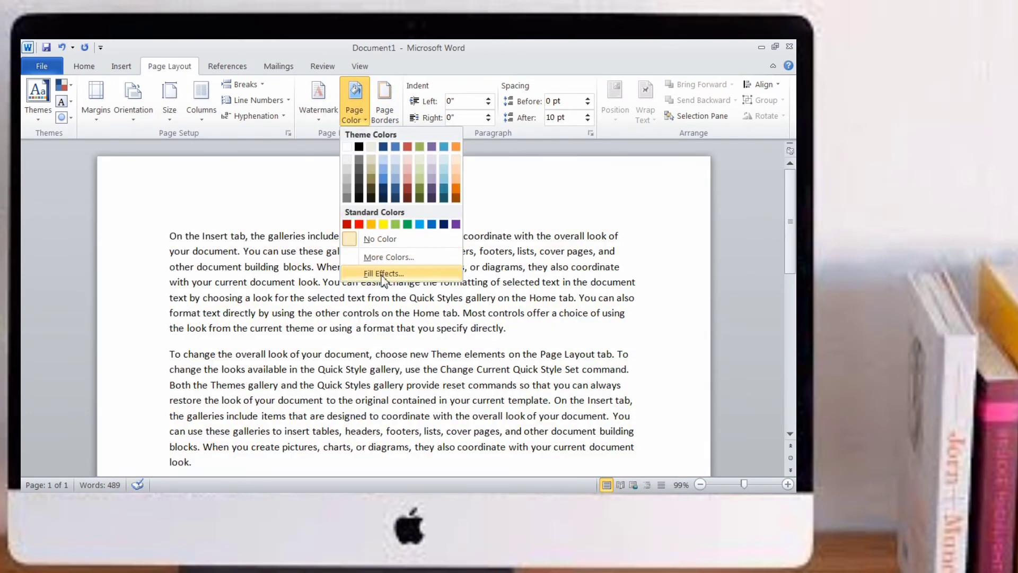
left_click(383, 273)
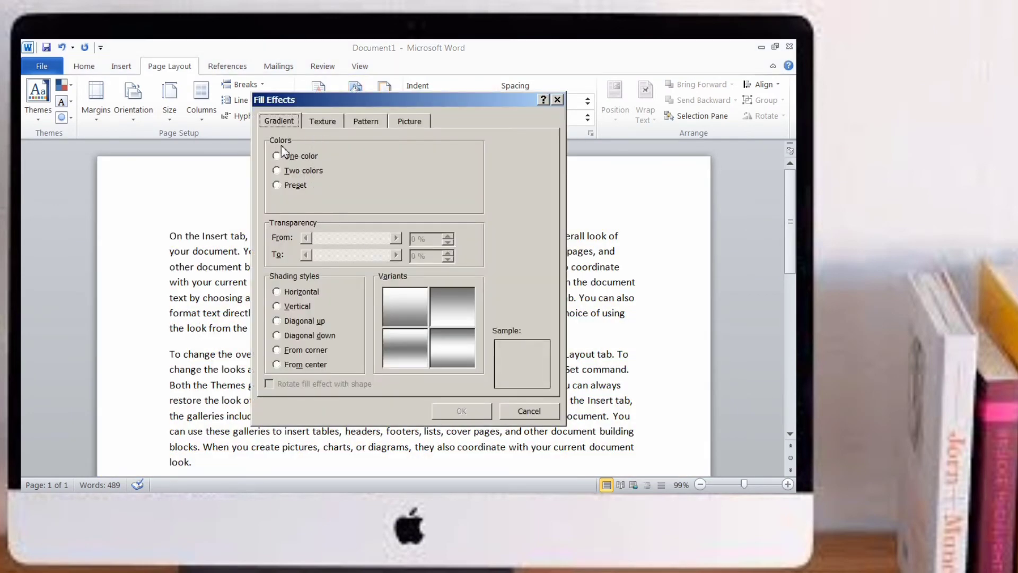
left_click(324, 122)
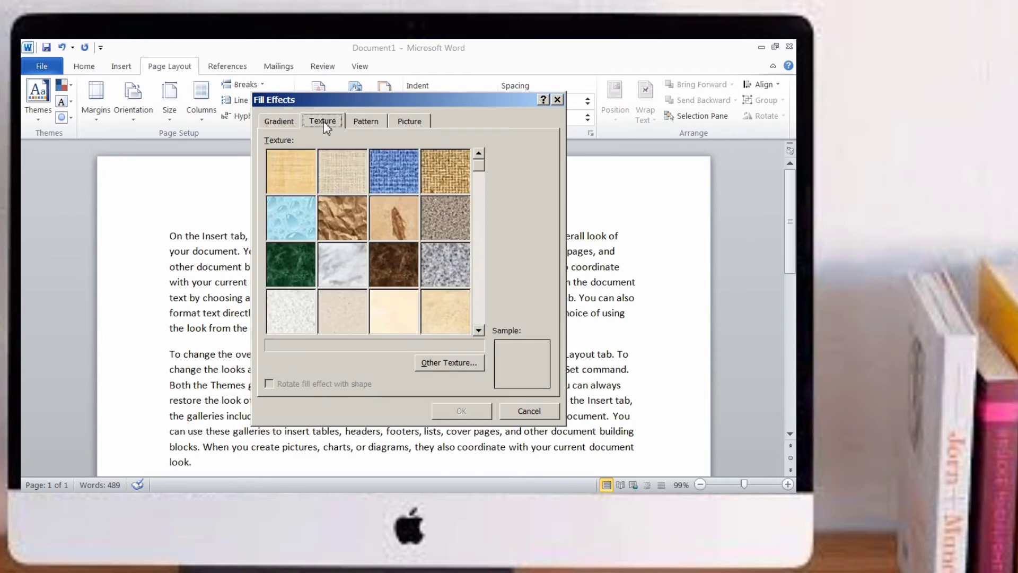
left_click(290, 178)
left_click(480, 411)
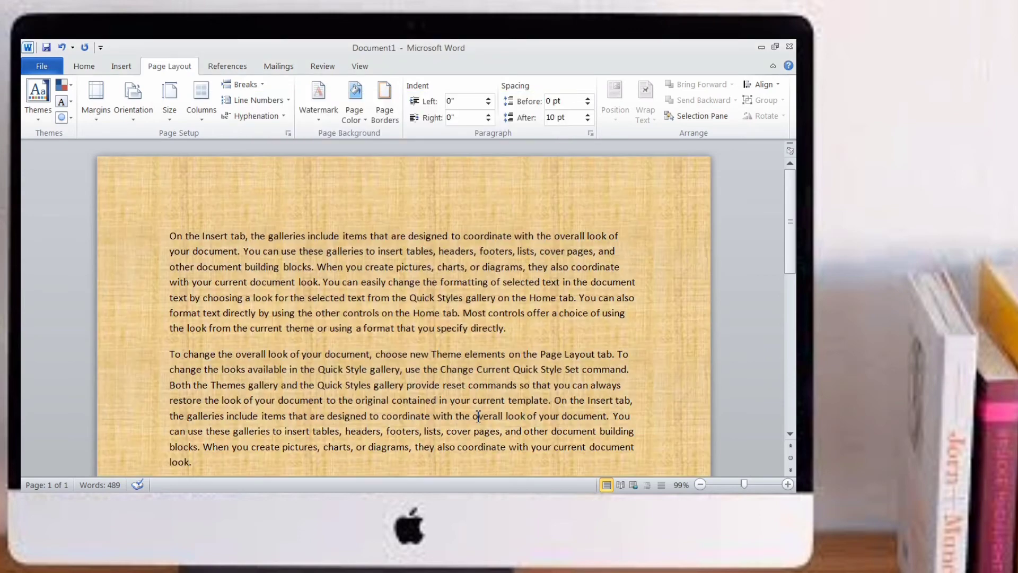
left_click_drag(790, 251, 793, 446)
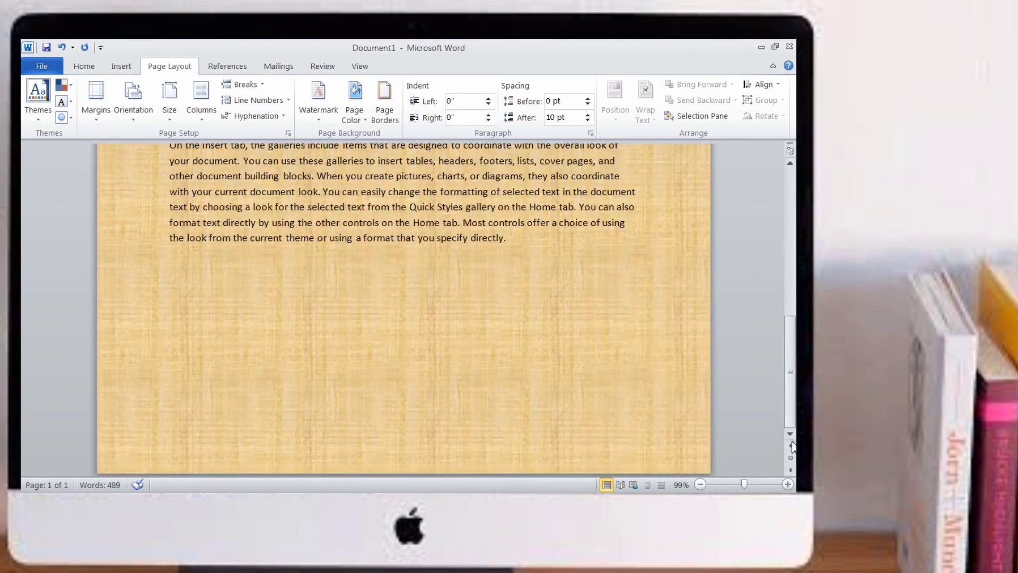
left_click(793, 444)
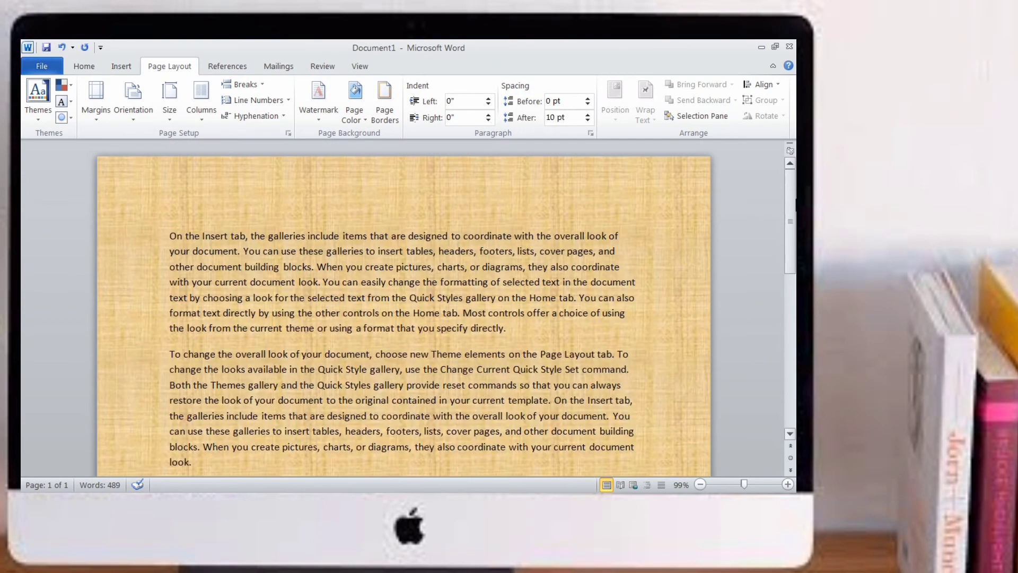
- Replace the Papyrus background with the Medium wood texture
left_click(366, 123)
left_click(374, 273)
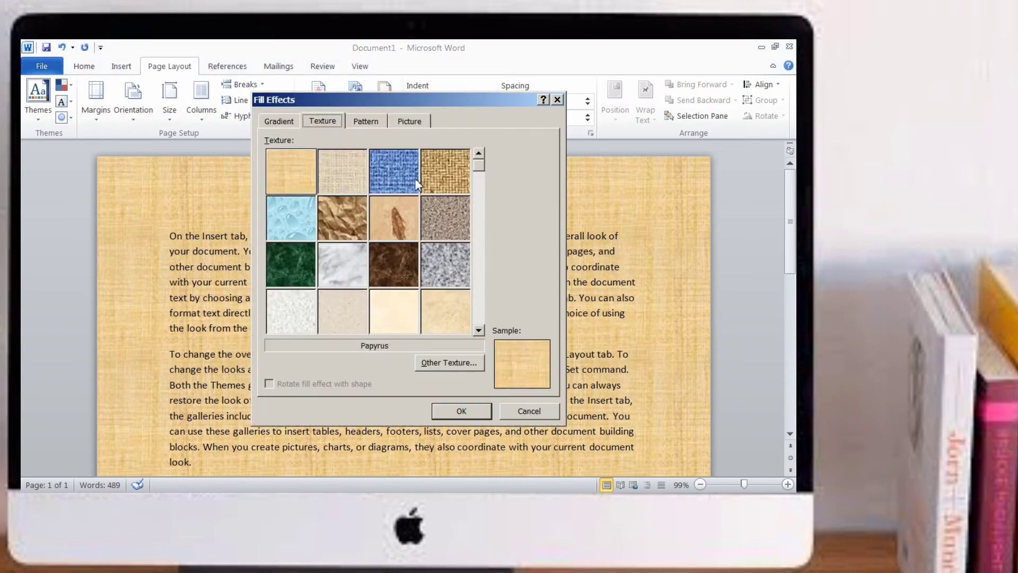
left_click_drag(480, 175, 481, 189)
left_click_drag(481, 188, 481, 335)
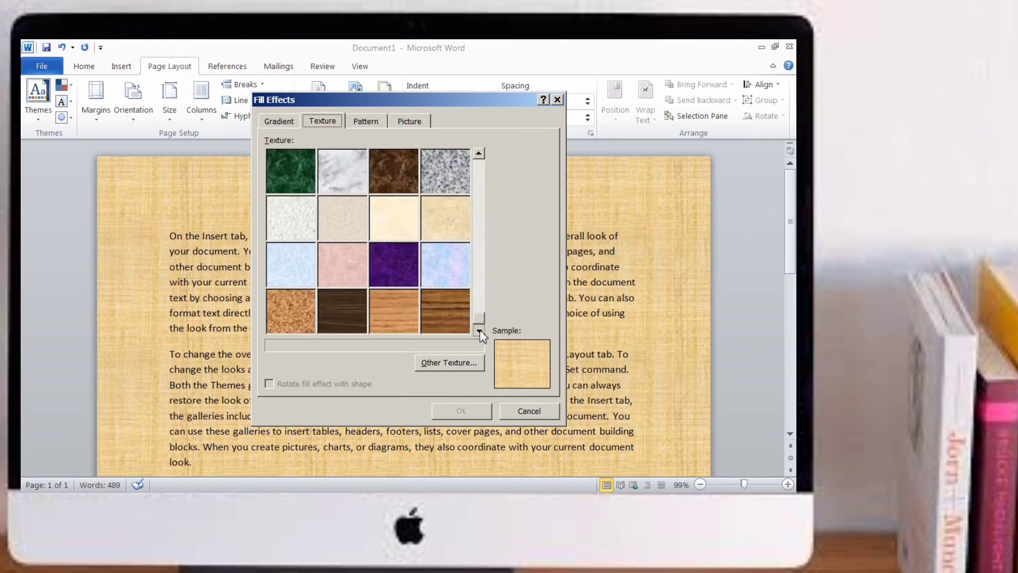
left_click(338, 268)
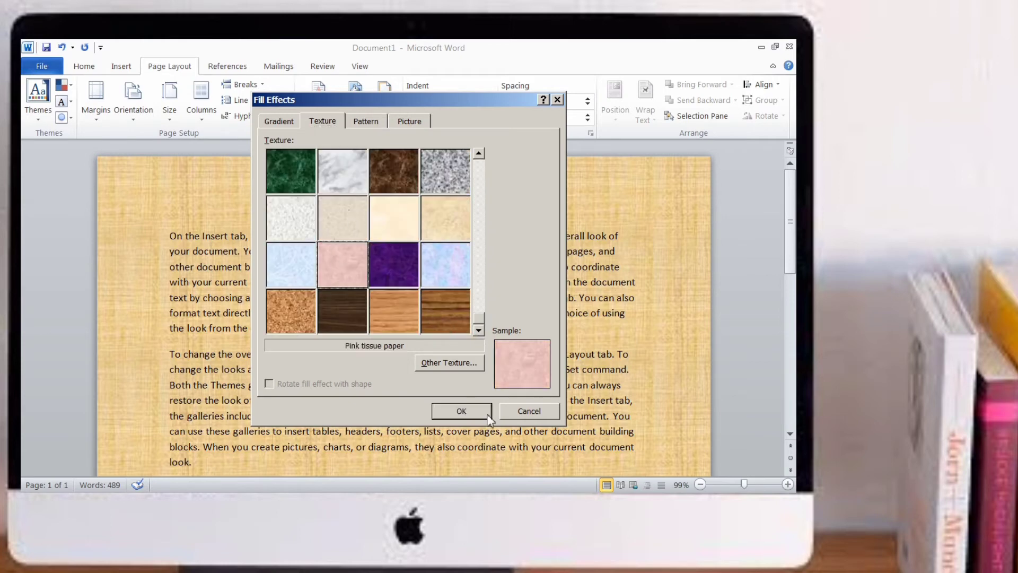
left_click(445, 311)
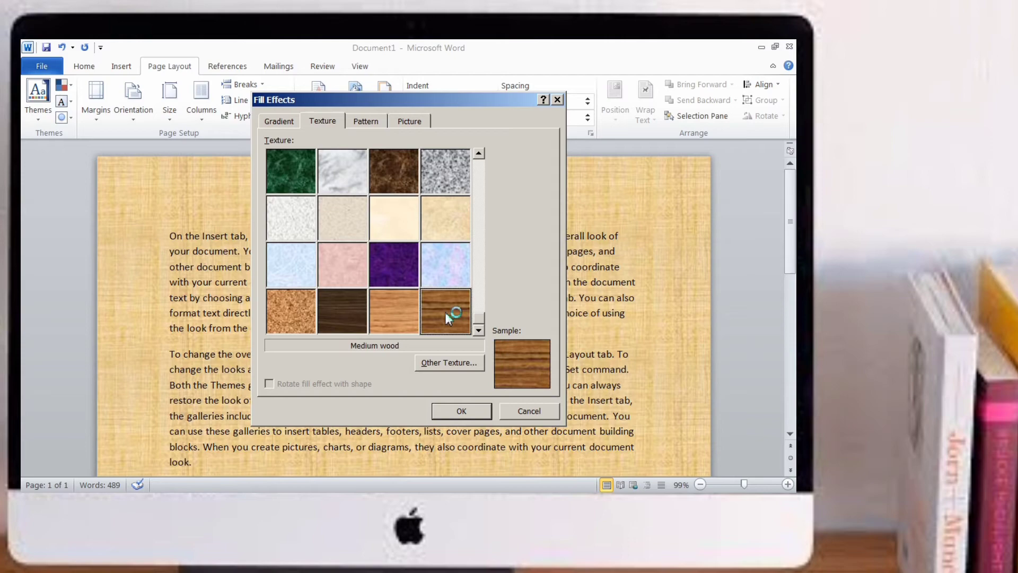
left_click(461, 411)
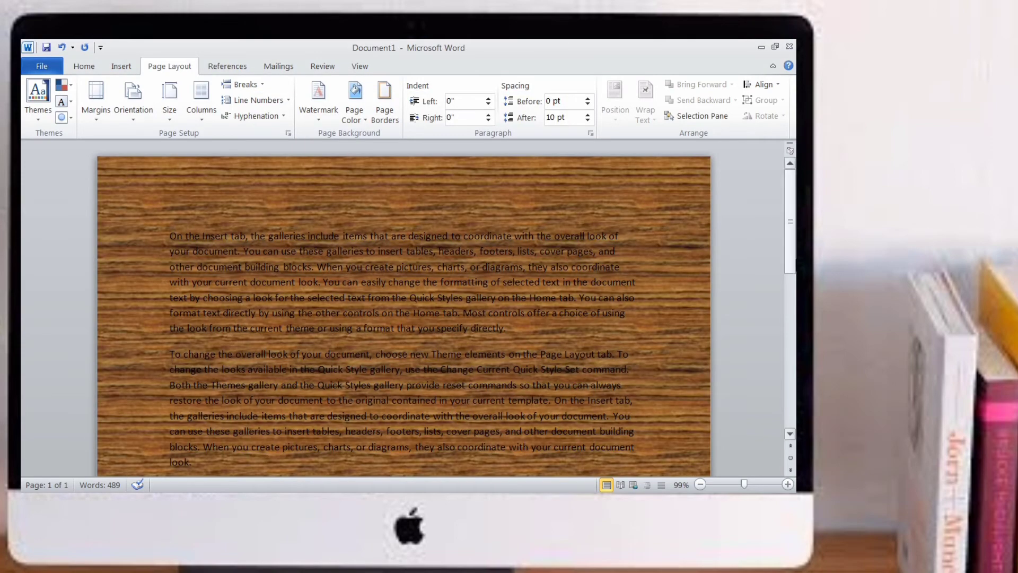
left_click_drag(790, 223, 796, 204)
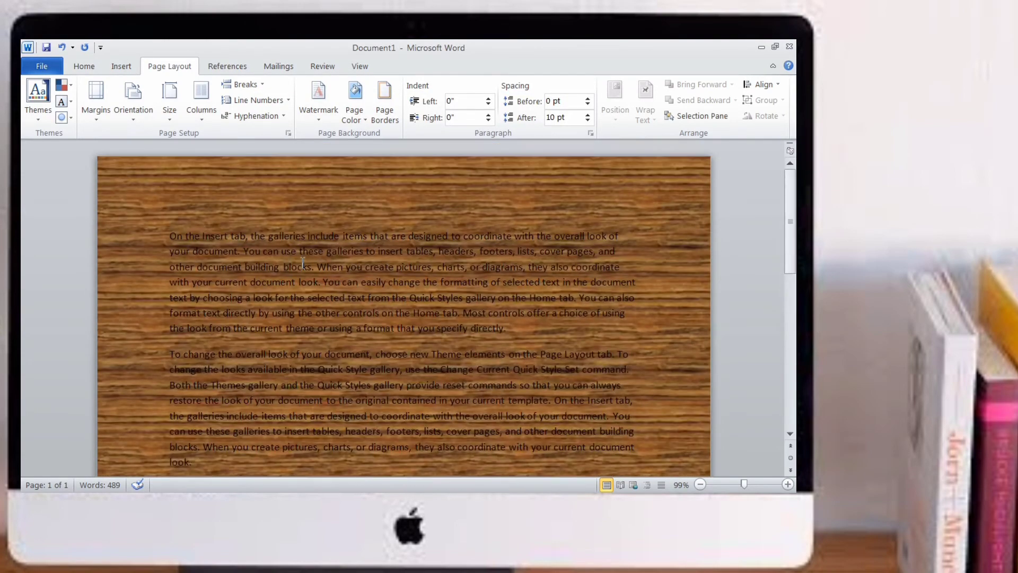
left_click(359, 119)
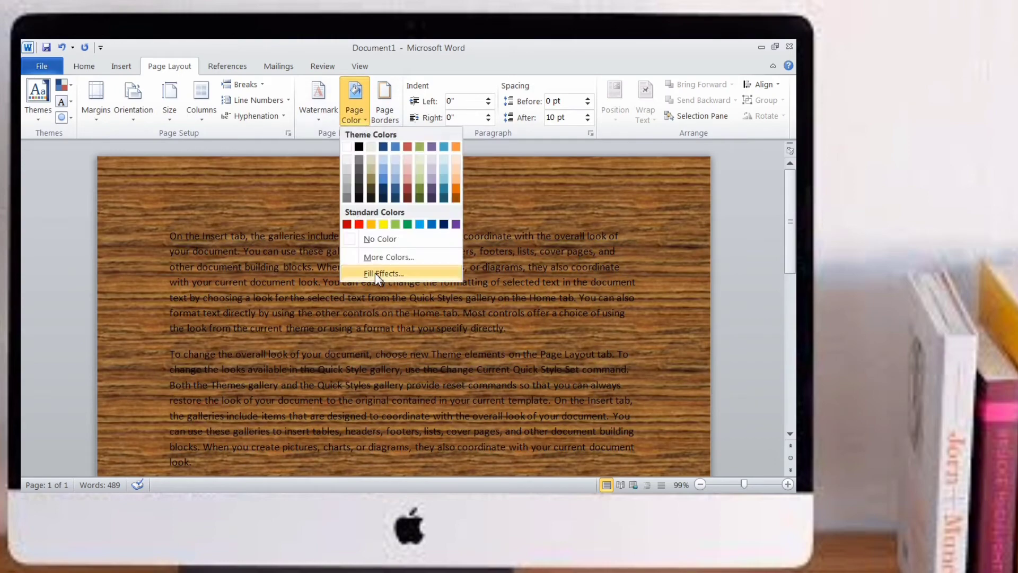
left_click(375, 273)
left_click(370, 122)
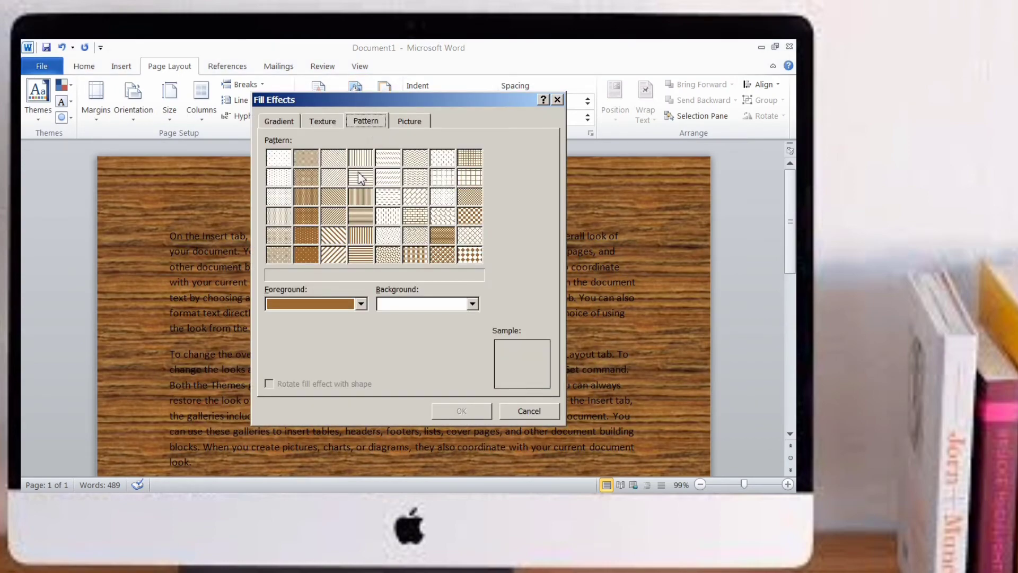
left_click(330, 161)
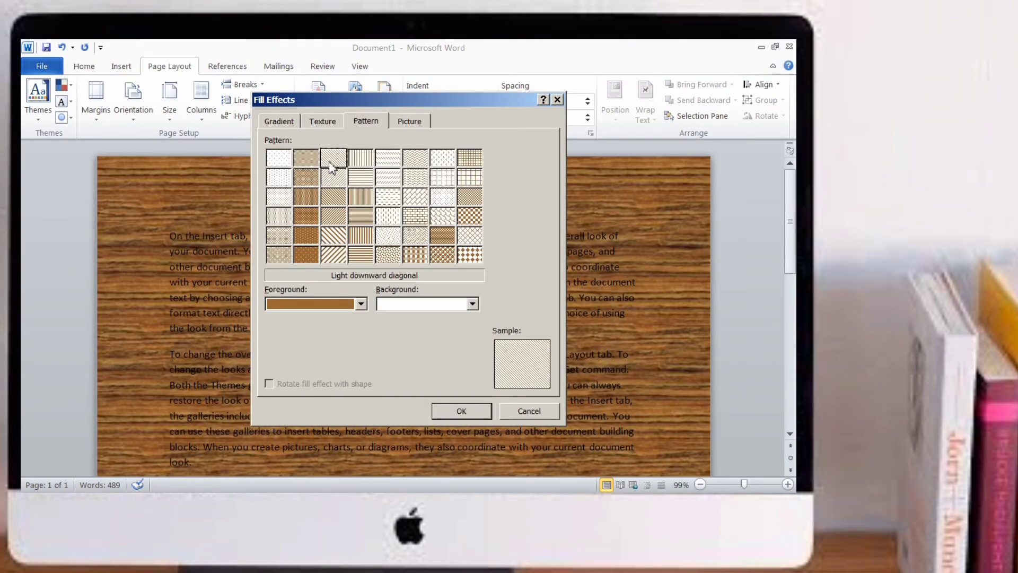
left_click(461, 410)
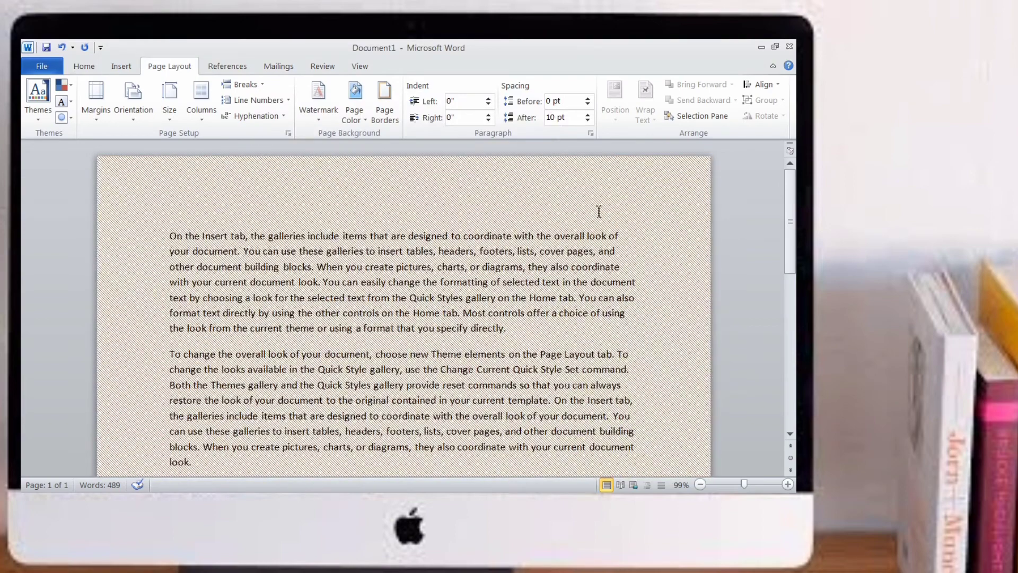
left_click(352, 120)
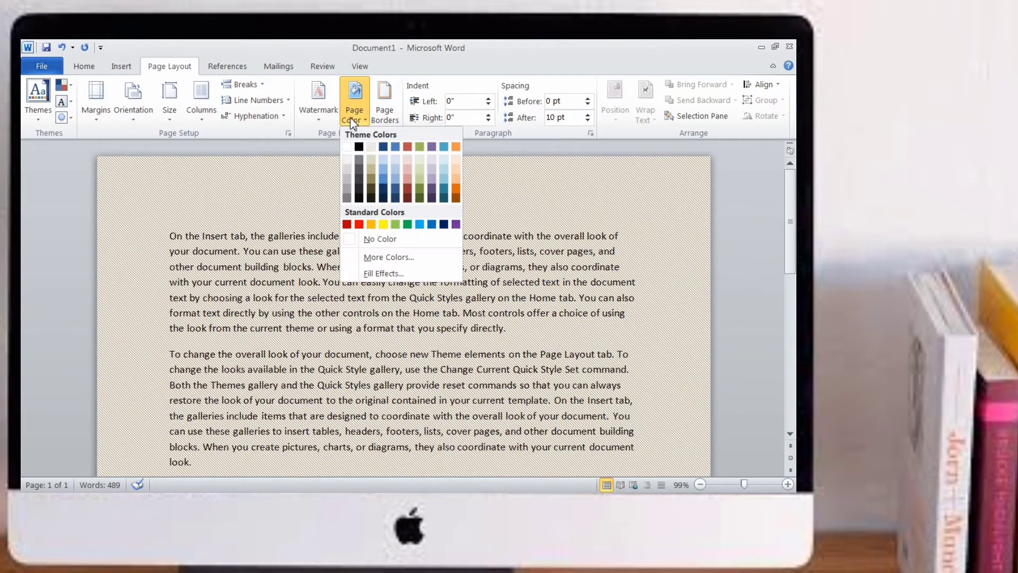
left_click(384, 273)
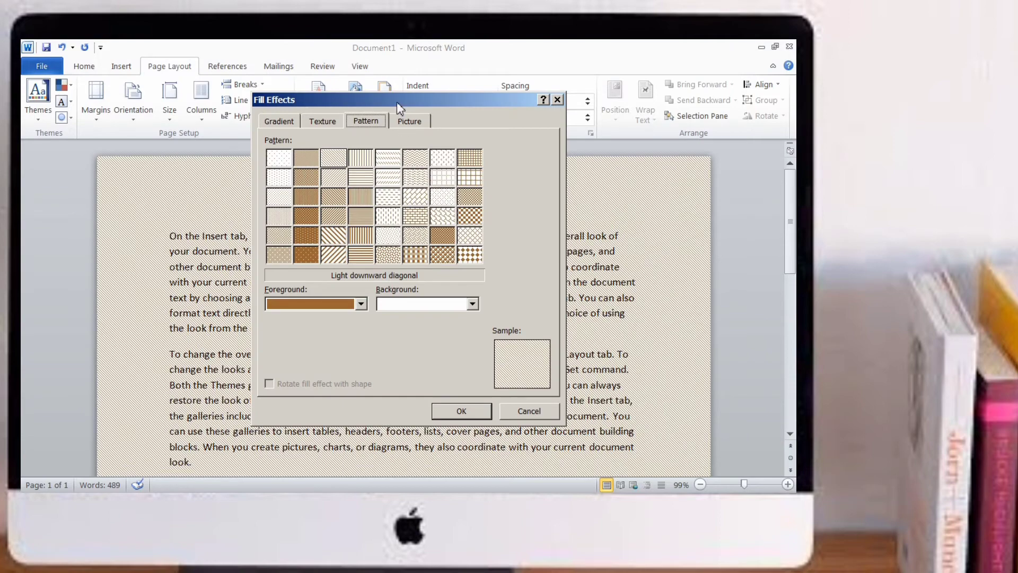
left_click(408, 122)
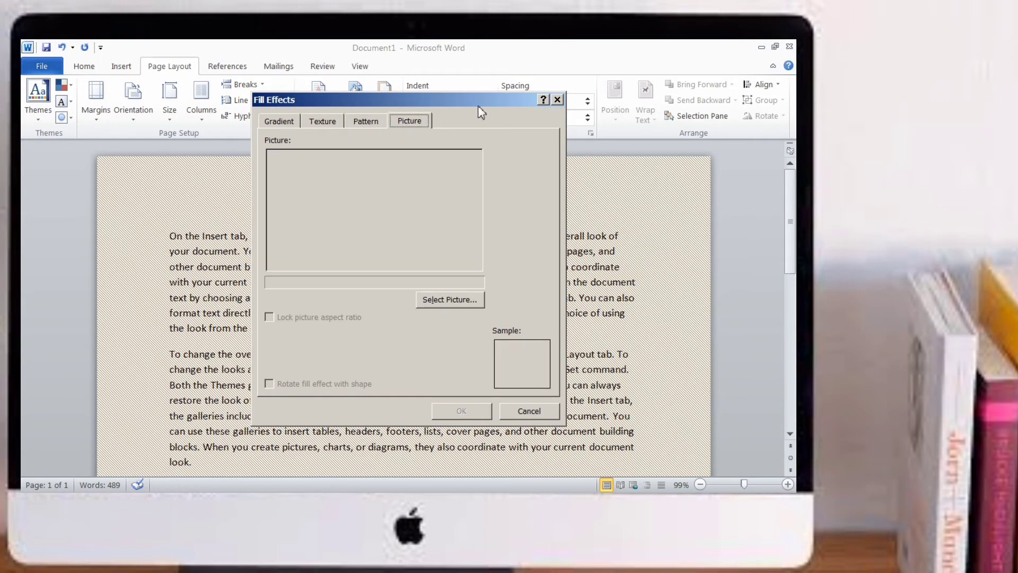
left_click(557, 100)
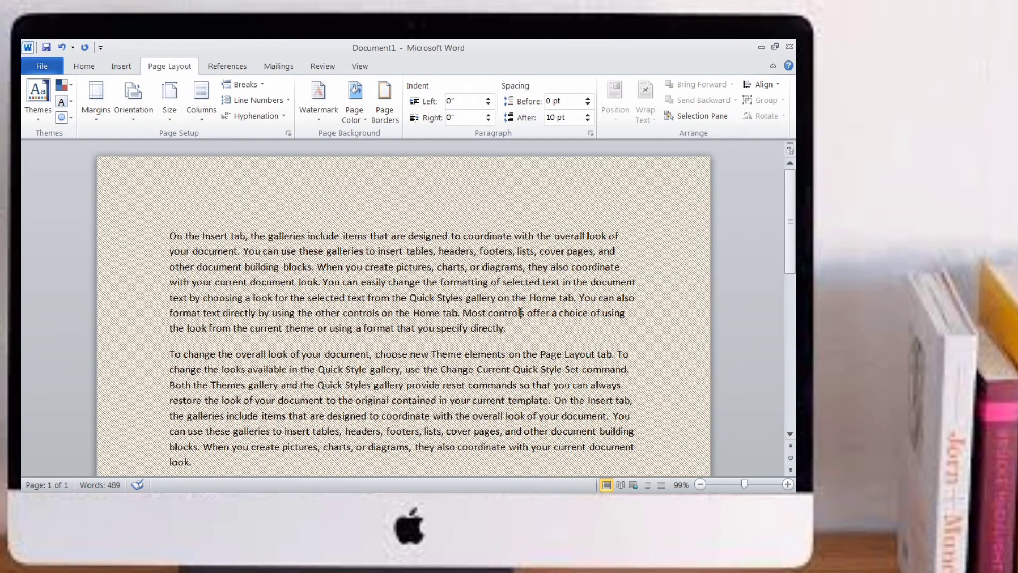
scroll(409, 386, "down", 5)
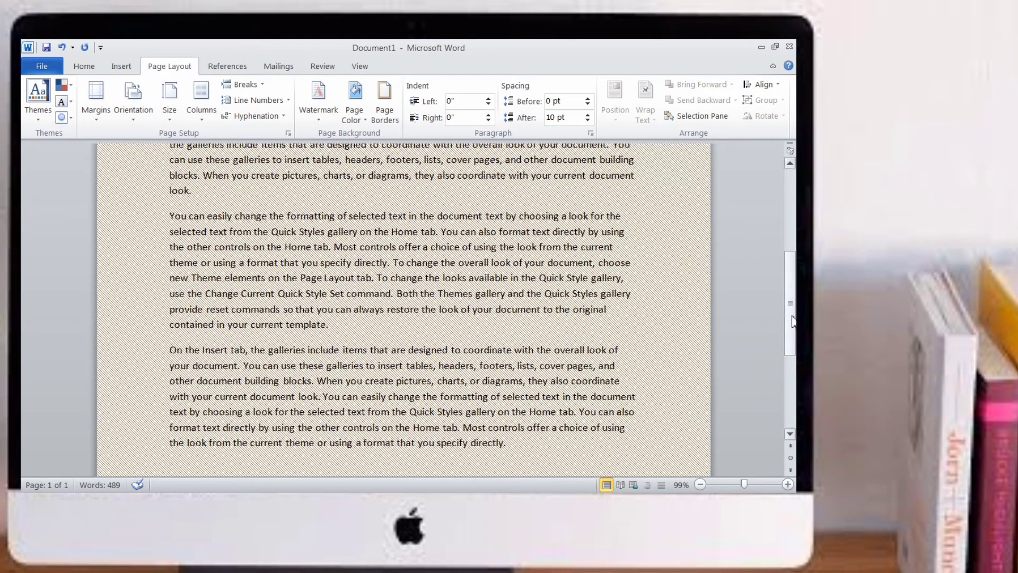
left_click_drag(793, 321, 791, 239)
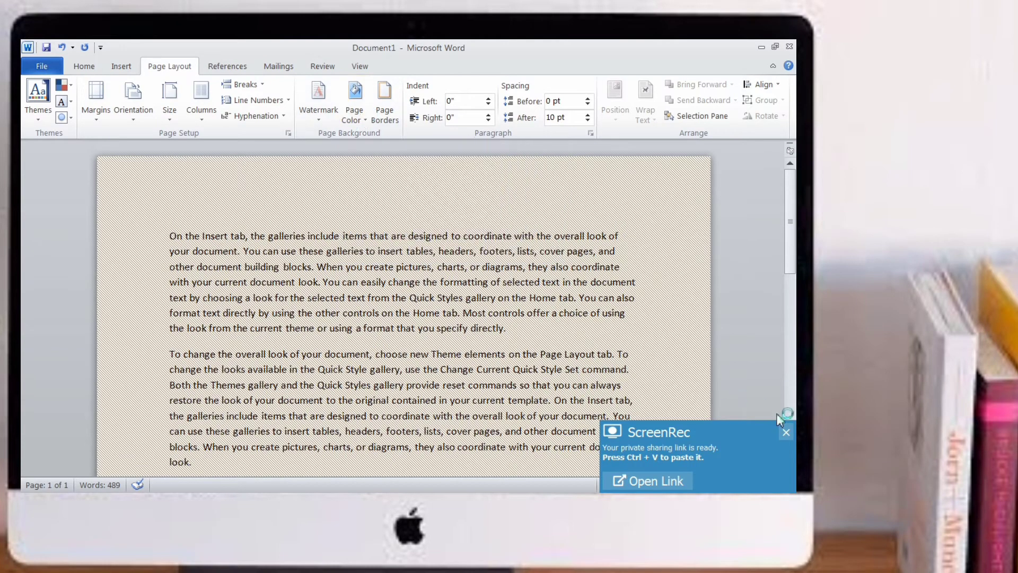
left_click(786, 433)
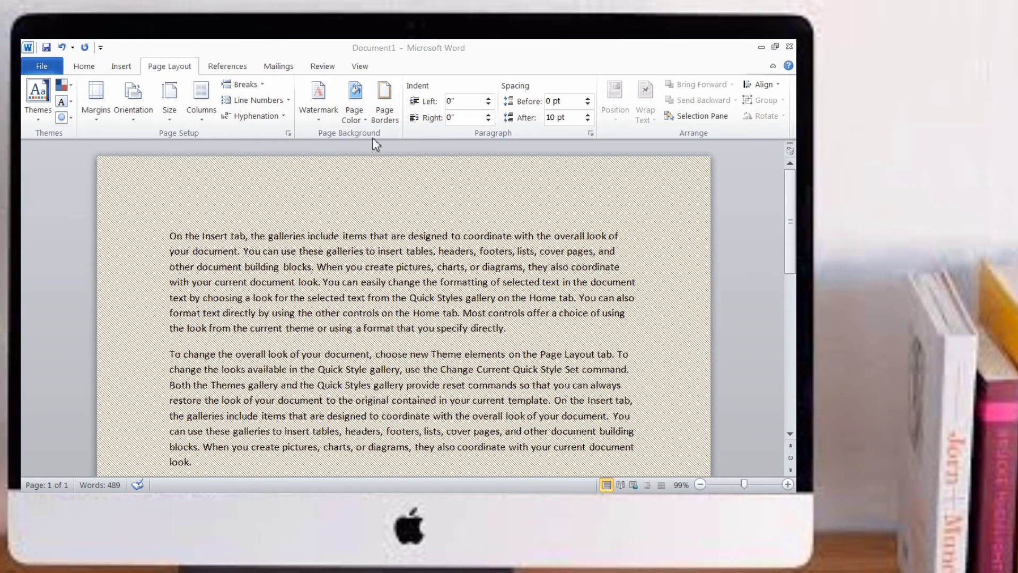
- Set tripod photo 1 from the TRIFOD folder as the page's picture fill background
left_click(355, 113)
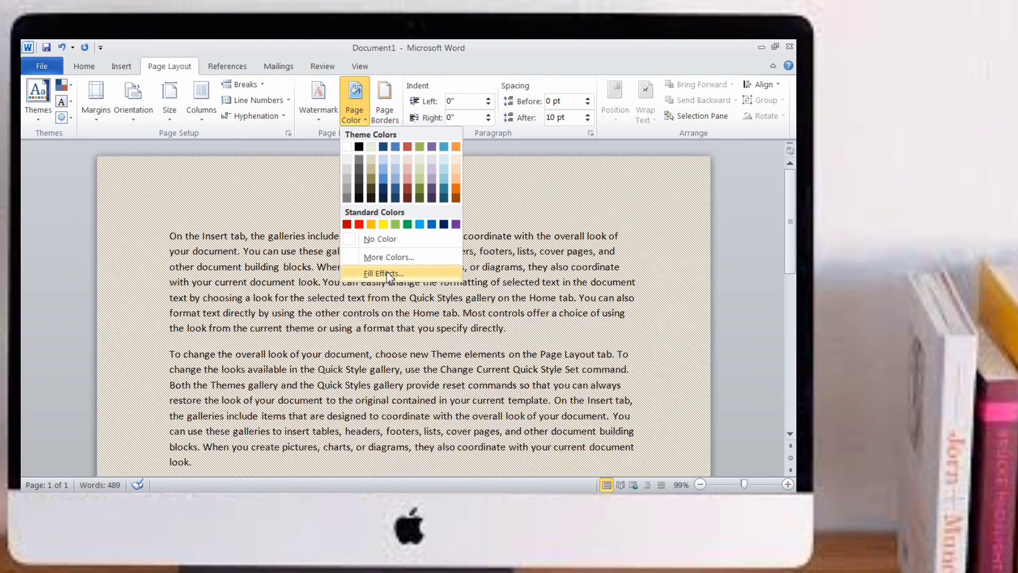
left_click(390, 274)
left_click(407, 122)
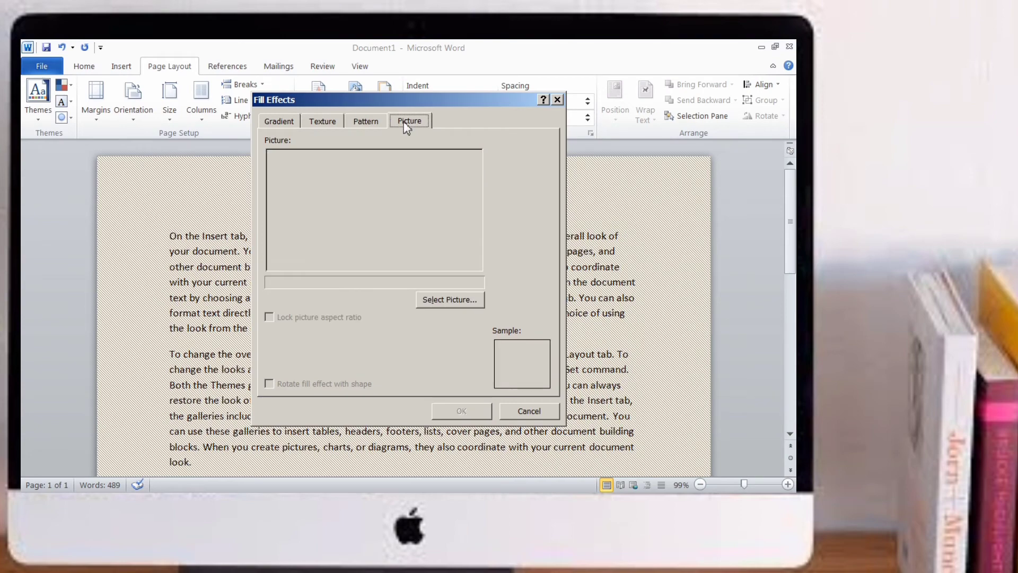
left_click(438, 306)
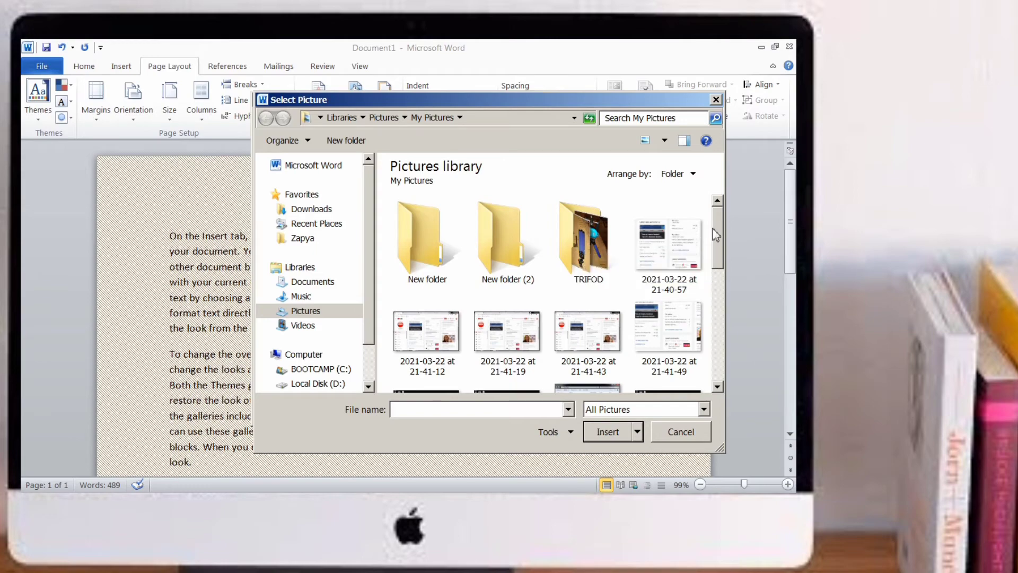
scroll(649, 241, "down", 3)
scroll(649, 238, "up", 2)
left_click(594, 228)
double_click(594, 227)
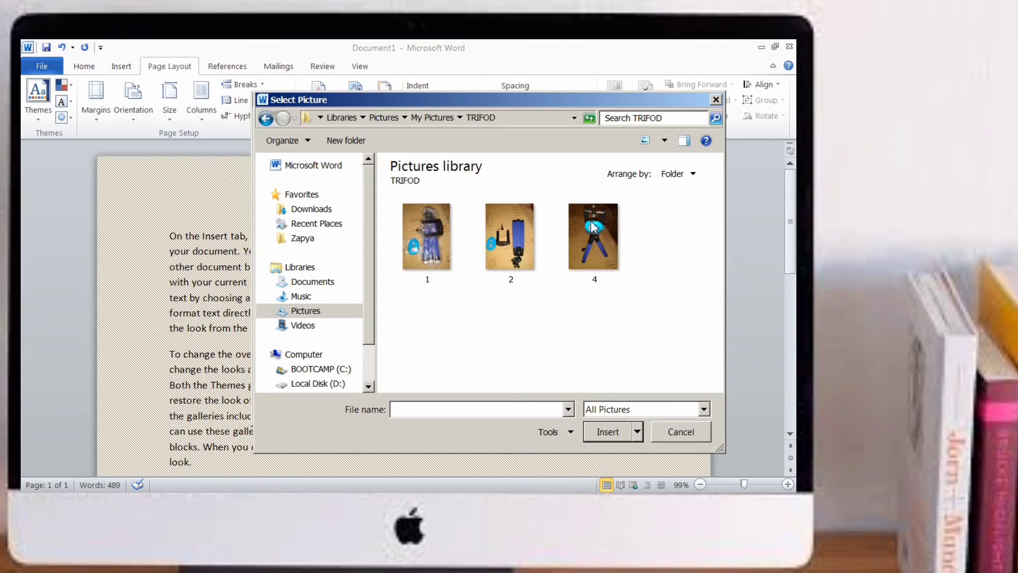
double_click(420, 229)
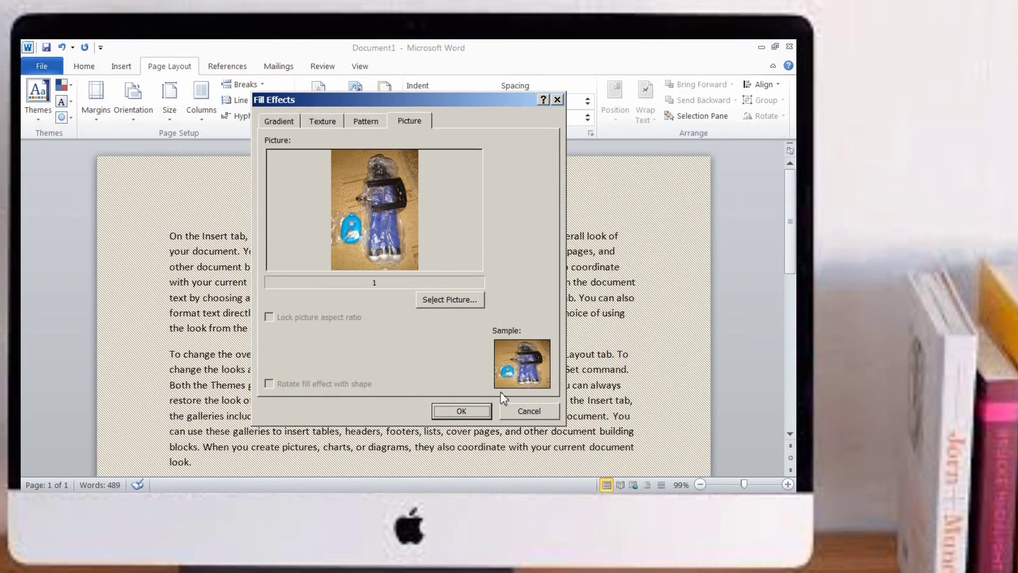
left_click(480, 413)
- Scroll through the page, briefly selecting two lines of the second paragraph, then deselecting them
mouse_move(790, 222)
left_mouse_down()
mouse_move(790, 372)
mouse_move(789, 227)
left_mouse_up()
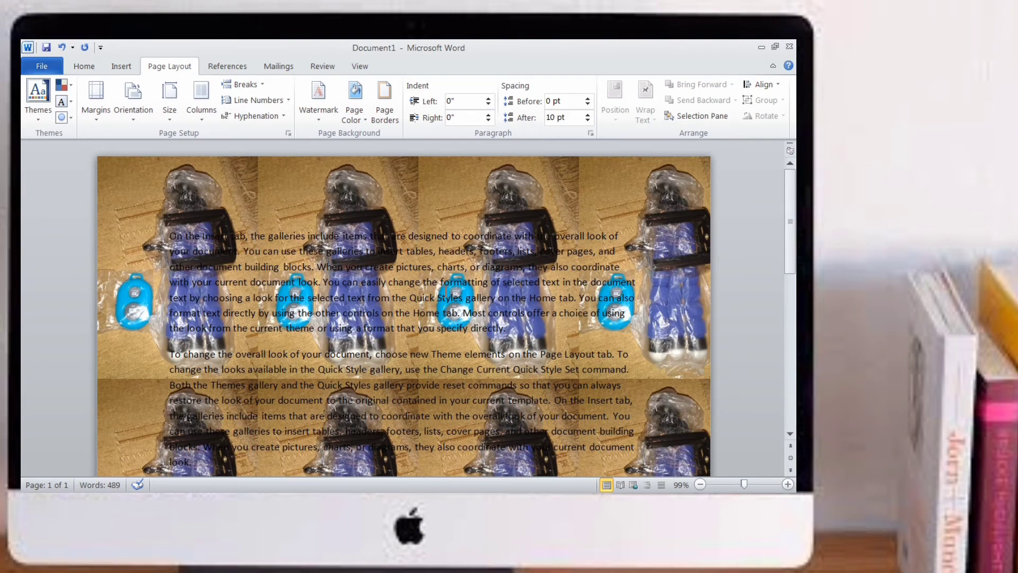
scroll(319, 249, "down", 2)
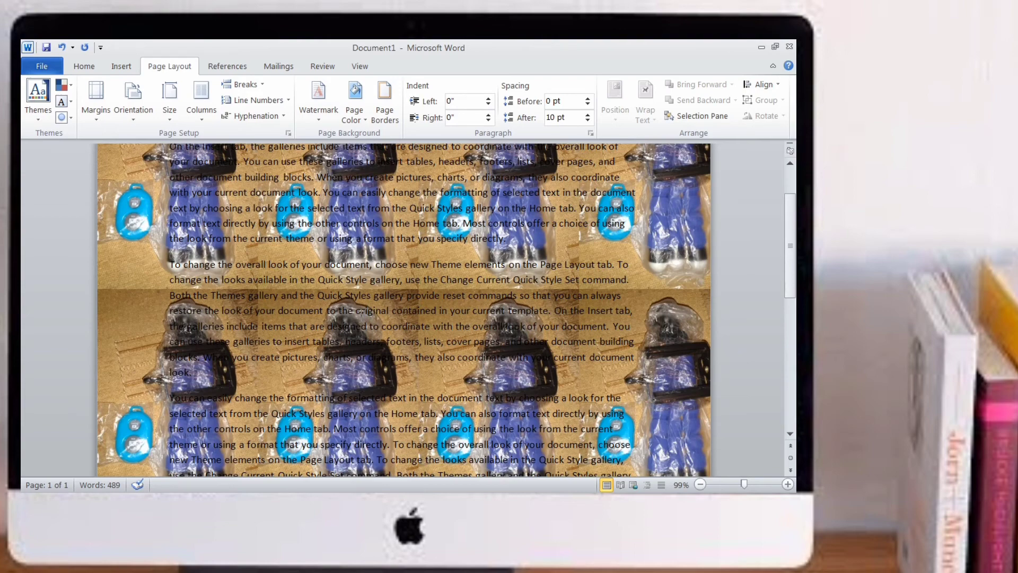
left_click_drag(764, 268, 630, 311)
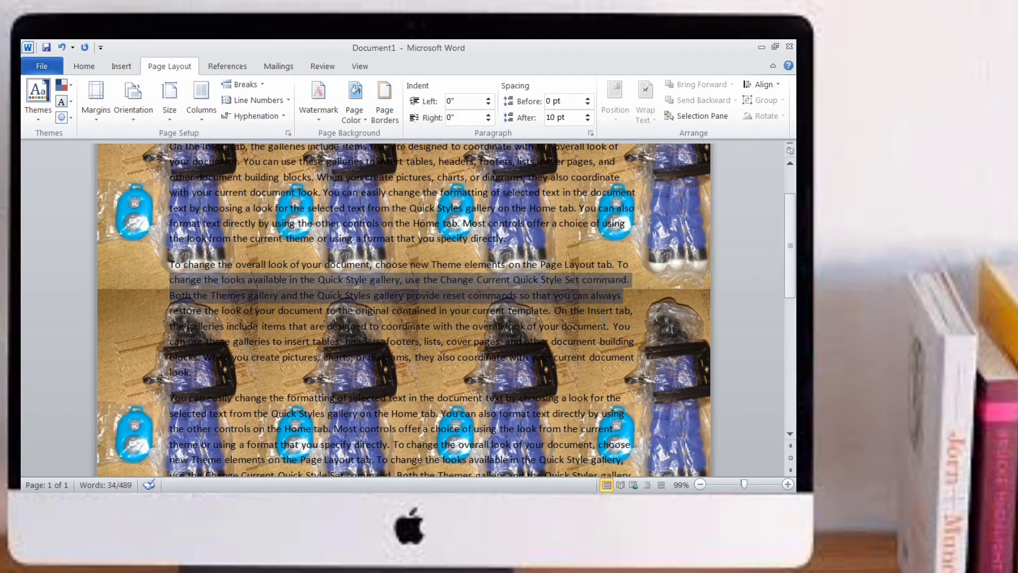
left_click(630, 310)
scroll(371, 265, "up", 2)
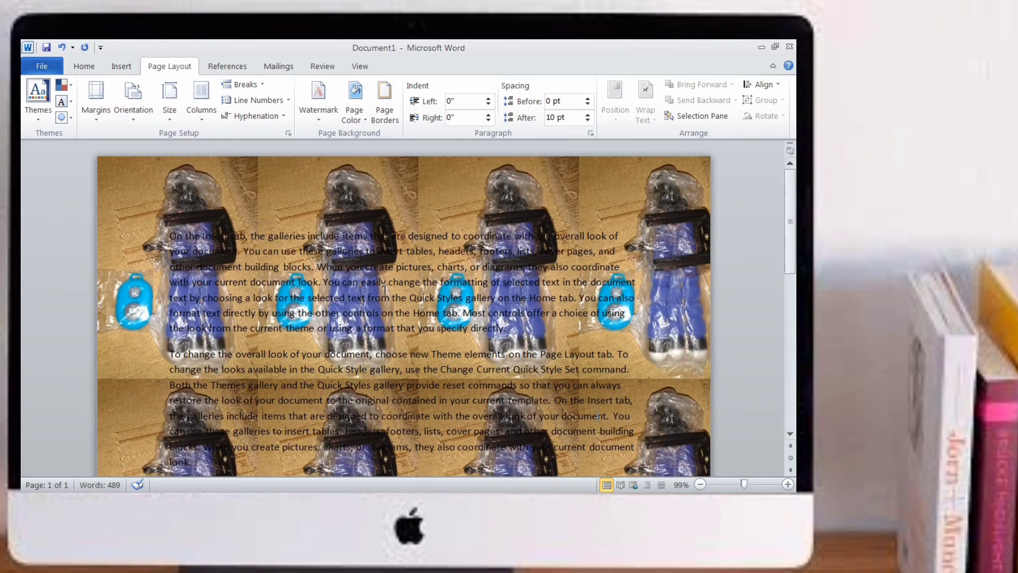
- Set Page Color to No Color, leaving the sample text on plain white
left_click(354, 106)
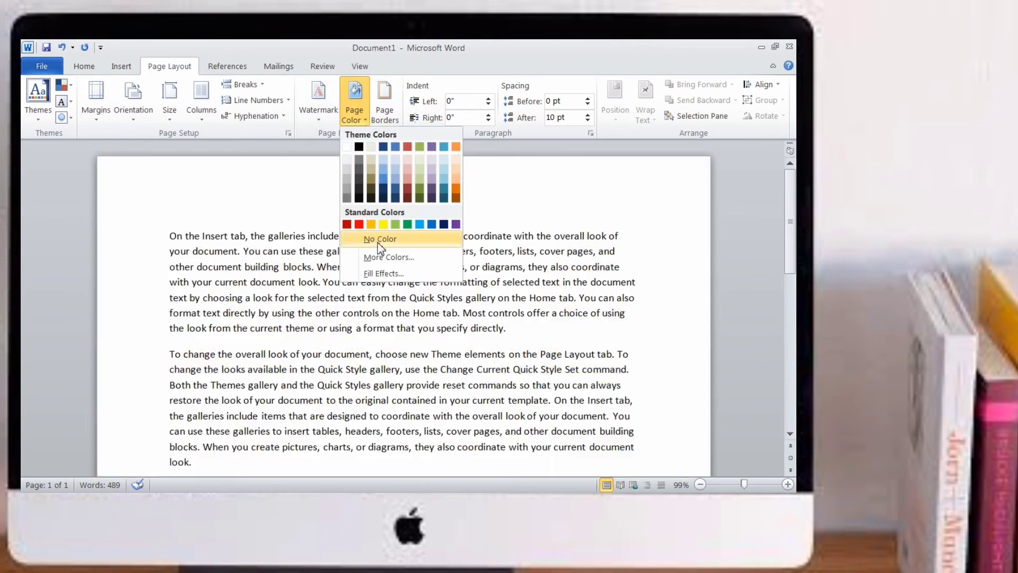
left_click(365, 244)
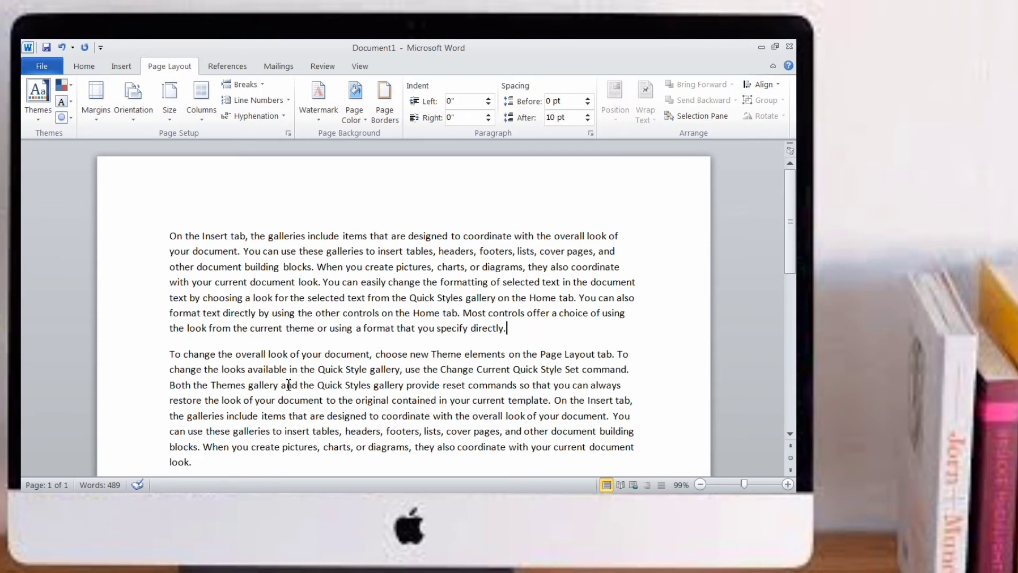
left_click(354, 109)
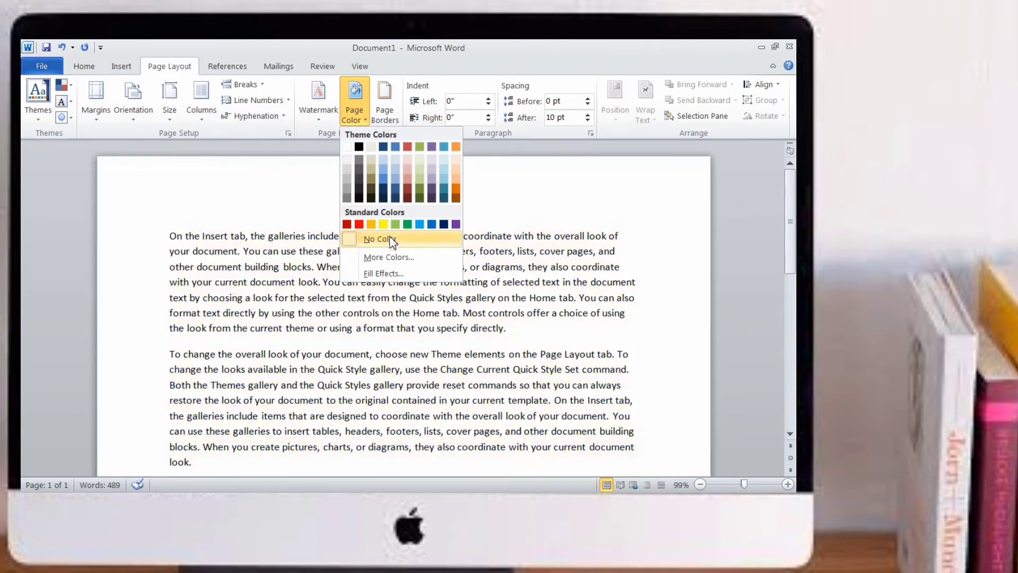
left_click(536, 323)
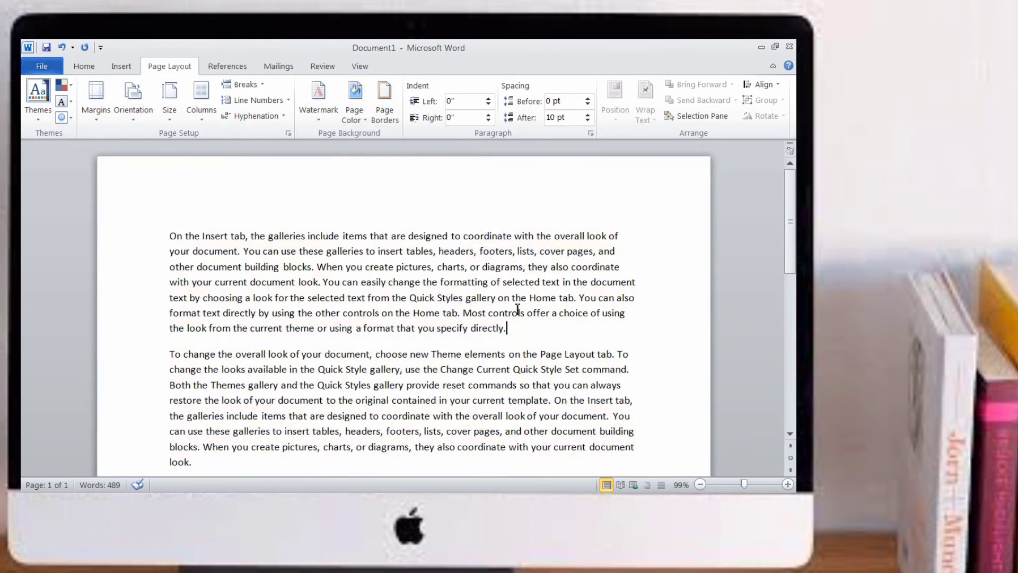
- Apply a 3-D page border with 6 pt width and the small boxes art
left_click(390, 124)
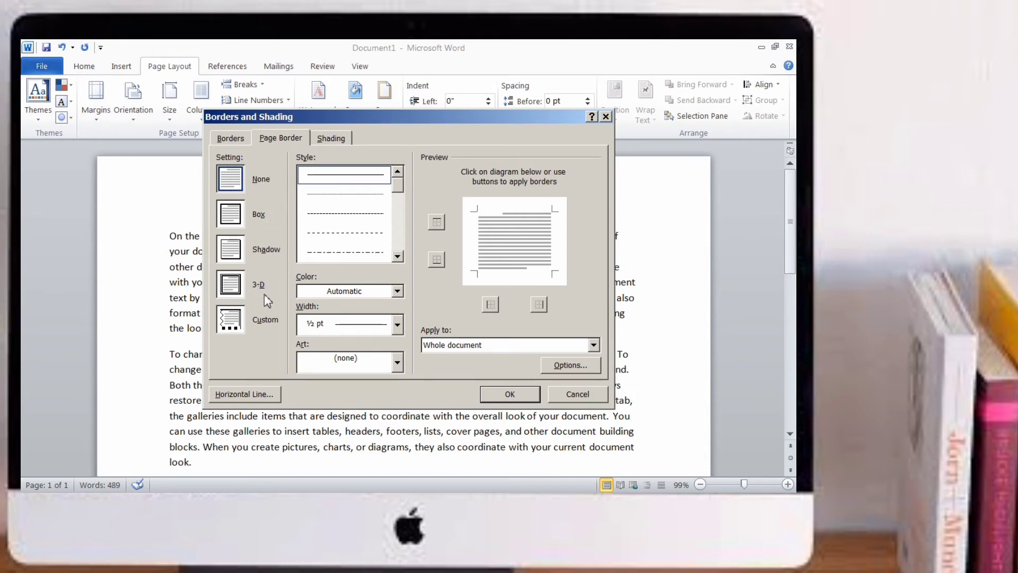
left_click(235, 285)
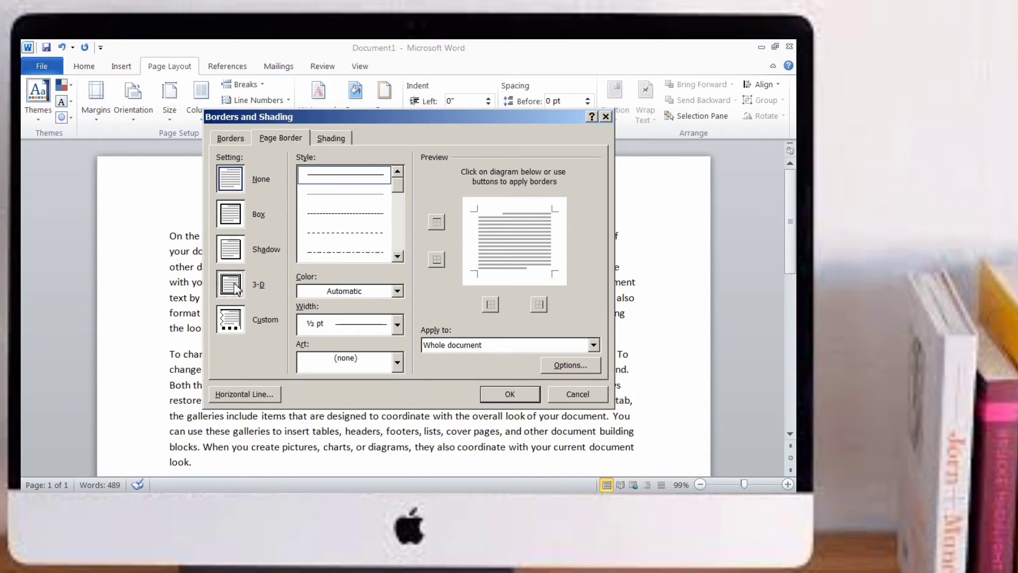
left_click(400, 327)
left_click(379, 301)
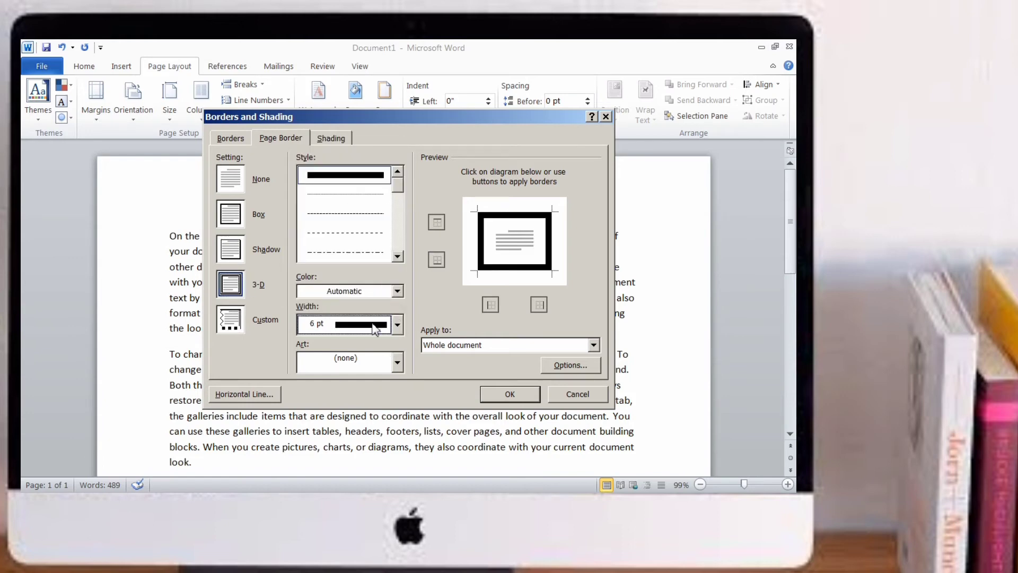
left_click(397, 327)
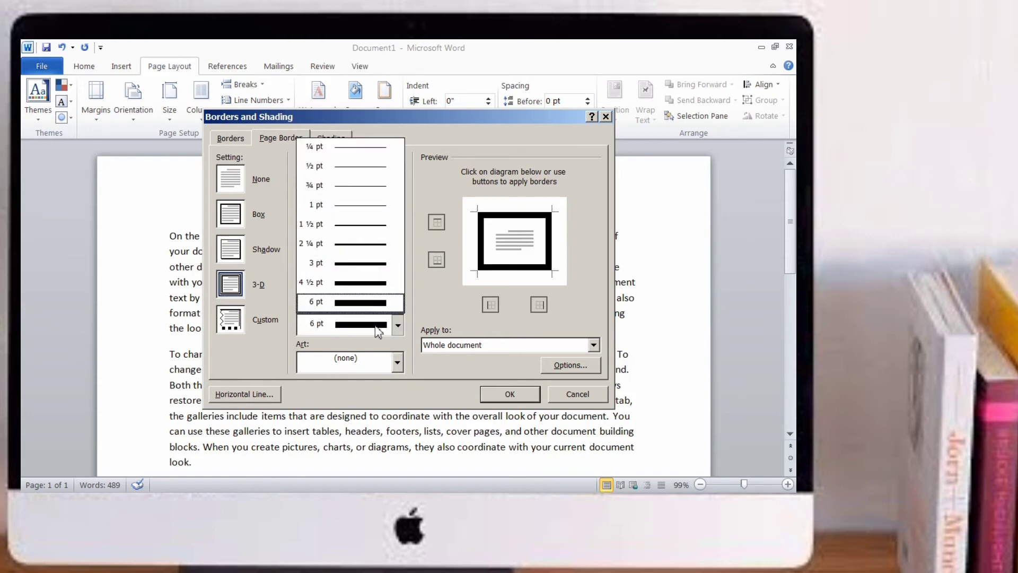
left_click(397, 365)
left_click(398, 365)
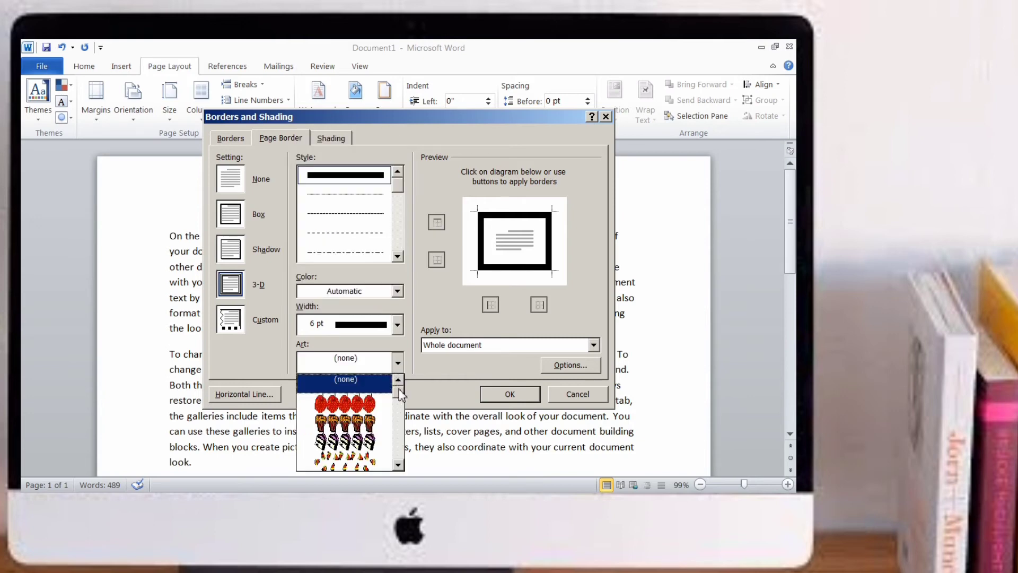
left_click_drag(399, 390, 402, 448)
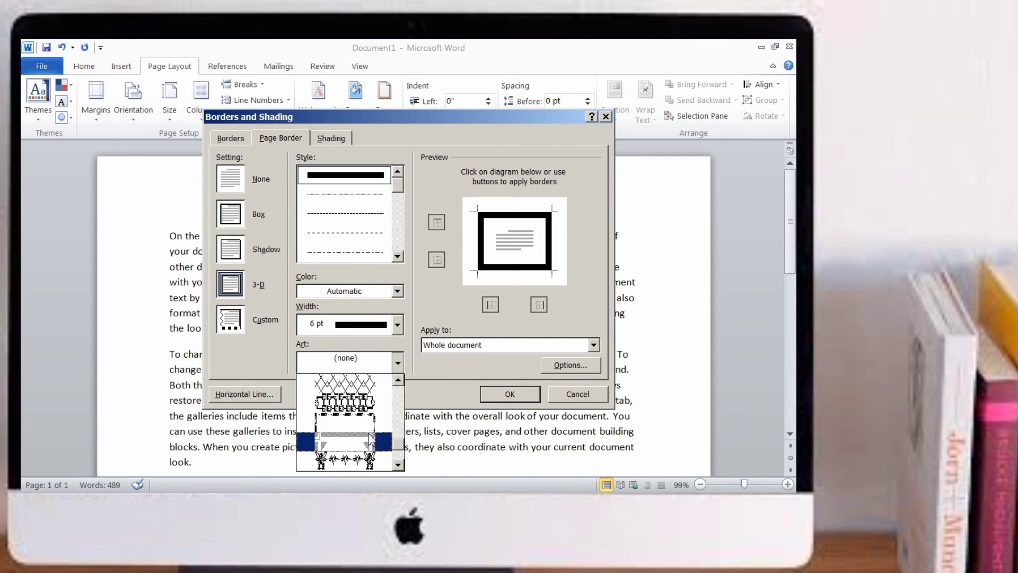
left_click(354, 422)
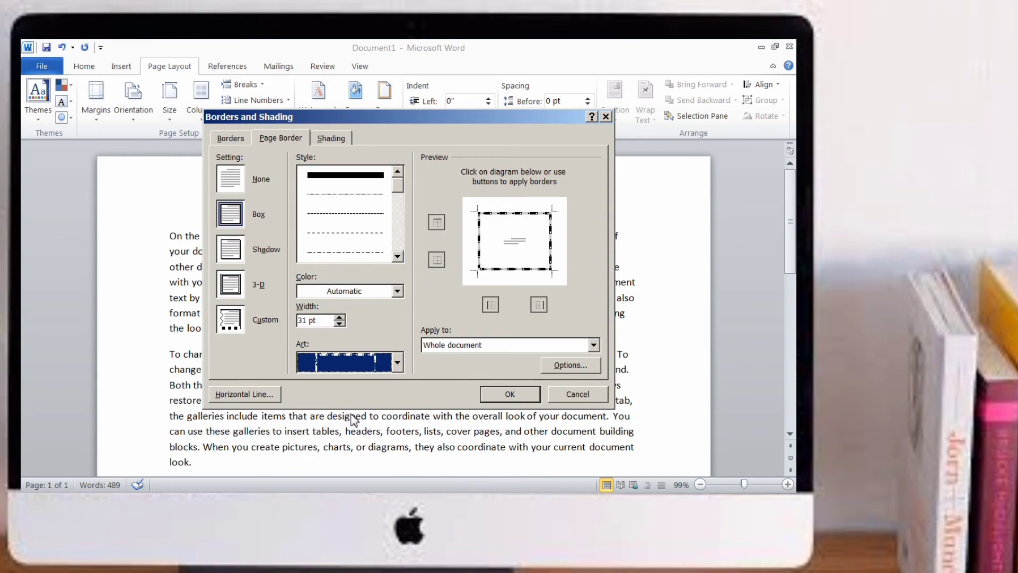
left_click(532, 392)
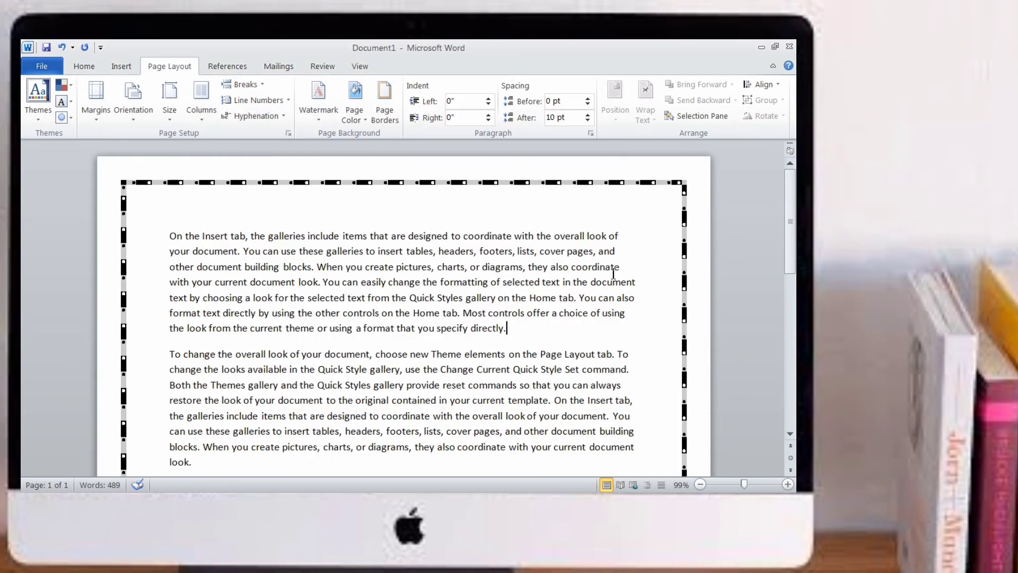
- Set the page border Art to (none), keeping a solid 6 pt box line
left_click_drag(794, 225, 795, 228)
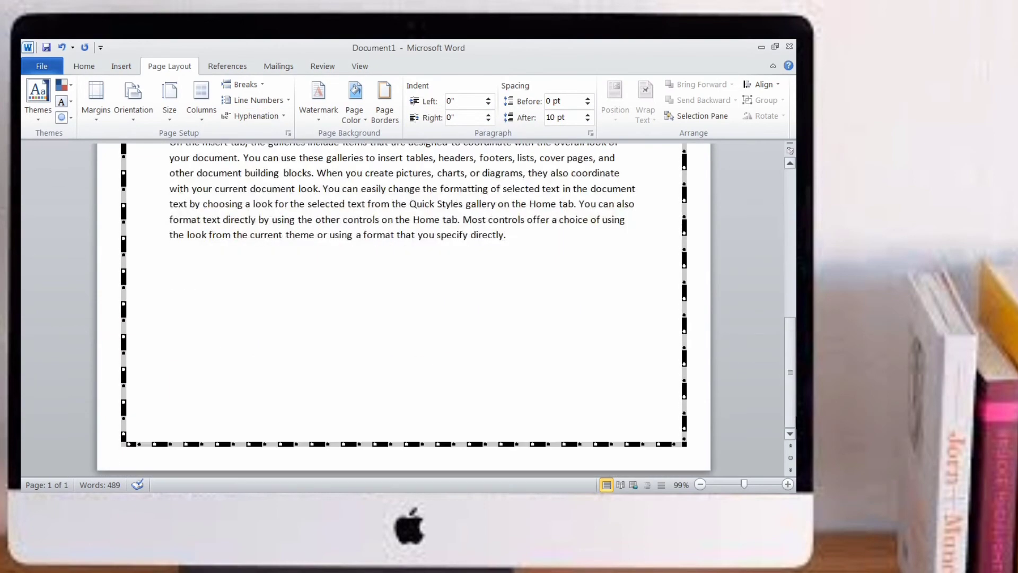
left_click(385, 101)
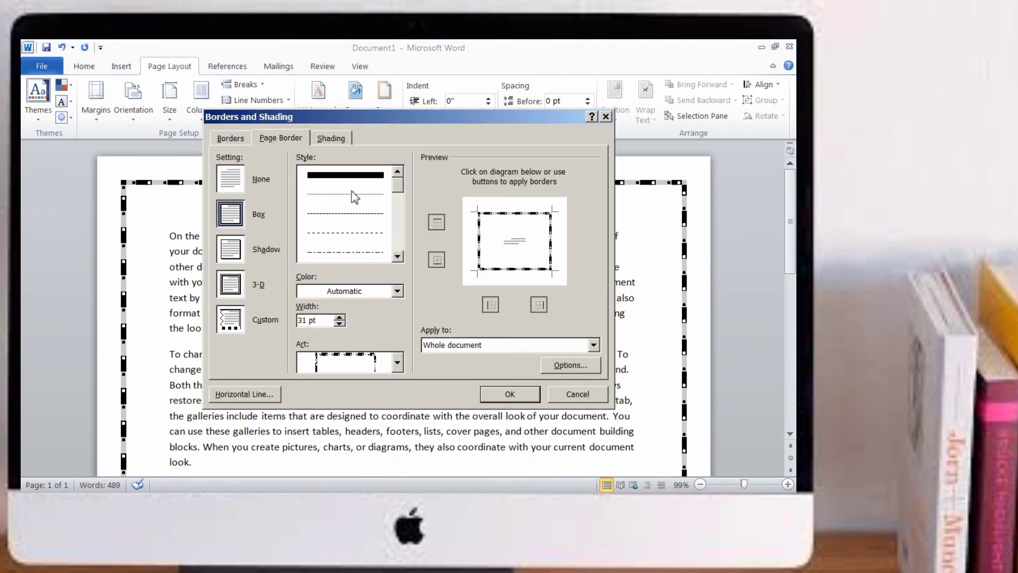
left_click(397, 364)
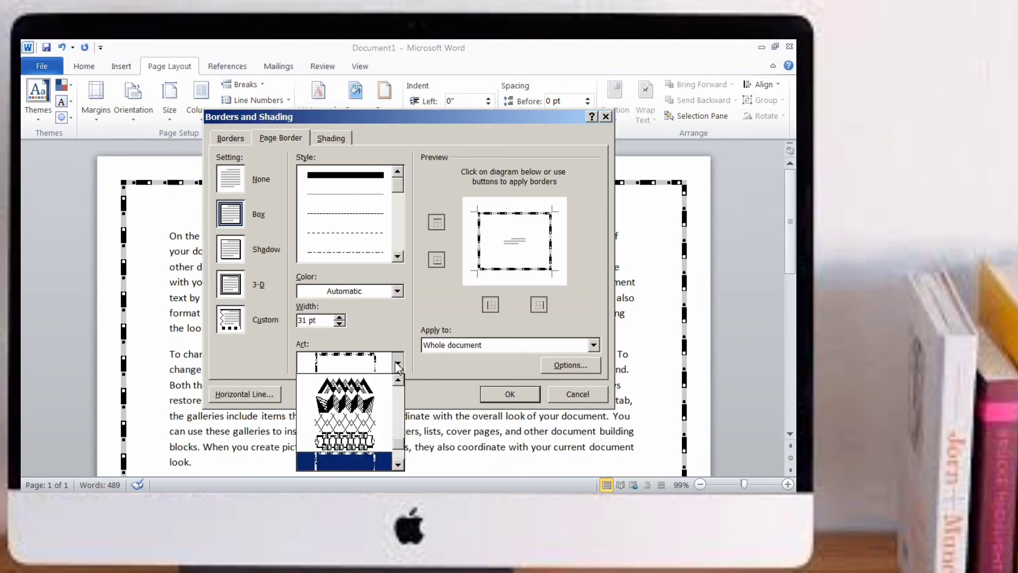
scroll(397, 393, "up", 5)
scroll(401, 387, "up", 10)
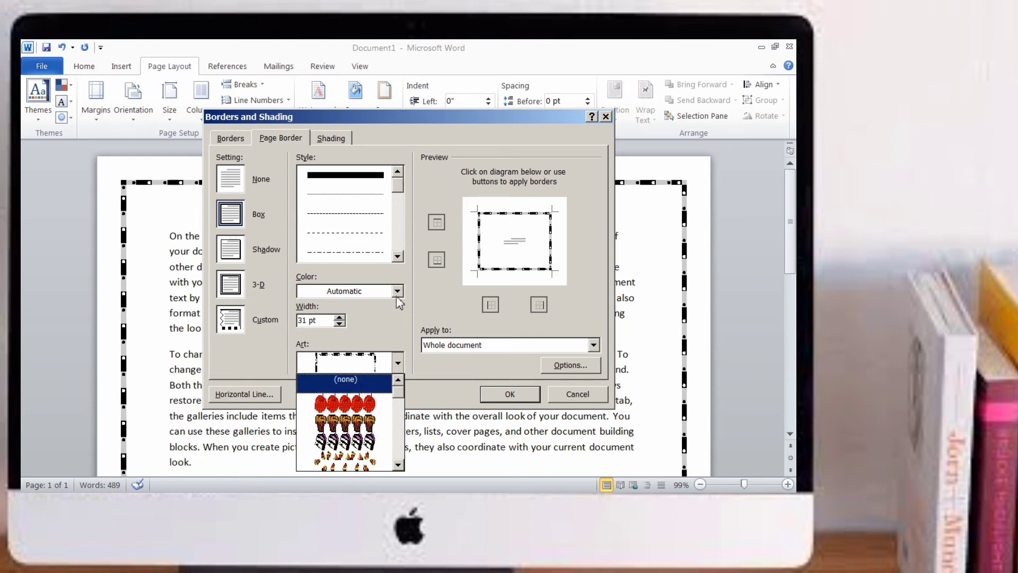
left_click(370, 382)
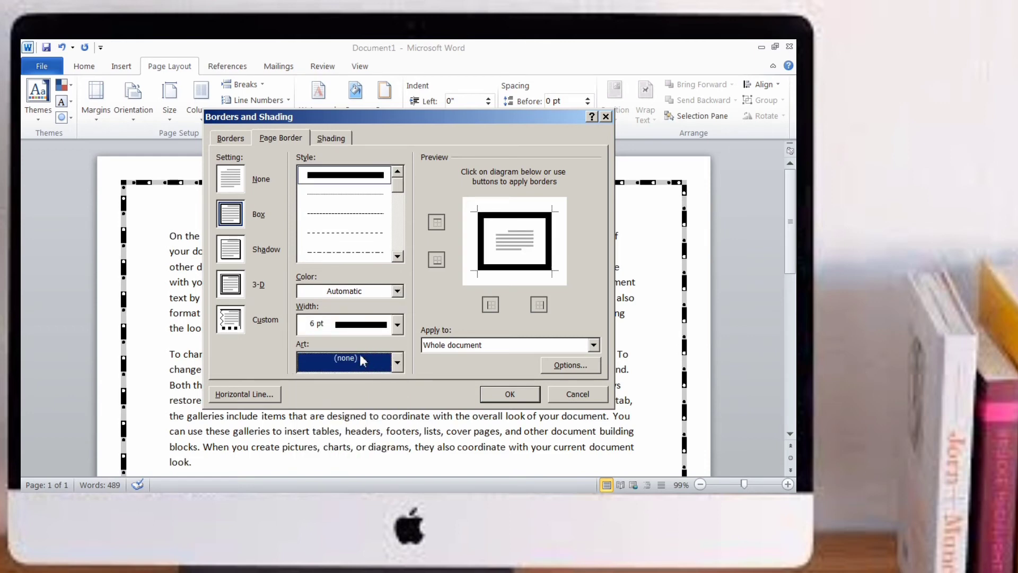
left_click(397, 324)
left_click(352, 444)
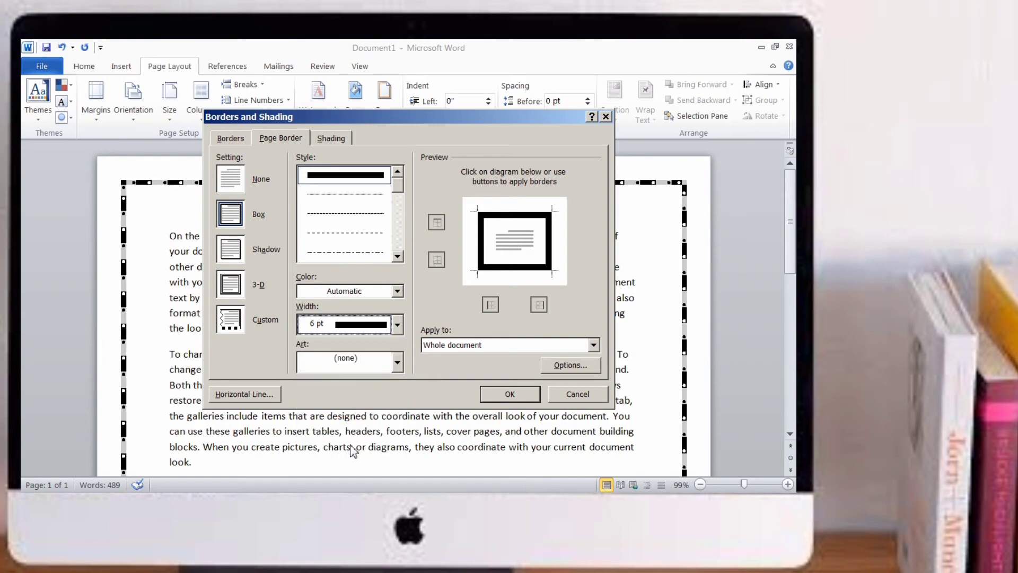
left_click(482, 394)
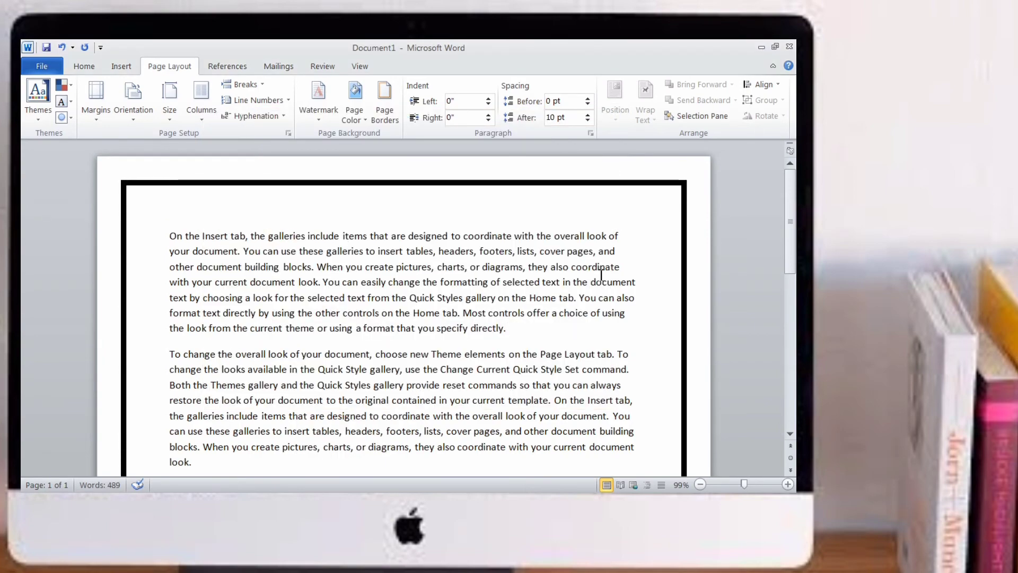
- Remove the left, top and right sides of the page border, keeping only the bottom
left_click(507, 327)
scroll(506, 328, "down", 3)
scroll(506, 327, "up", 3)
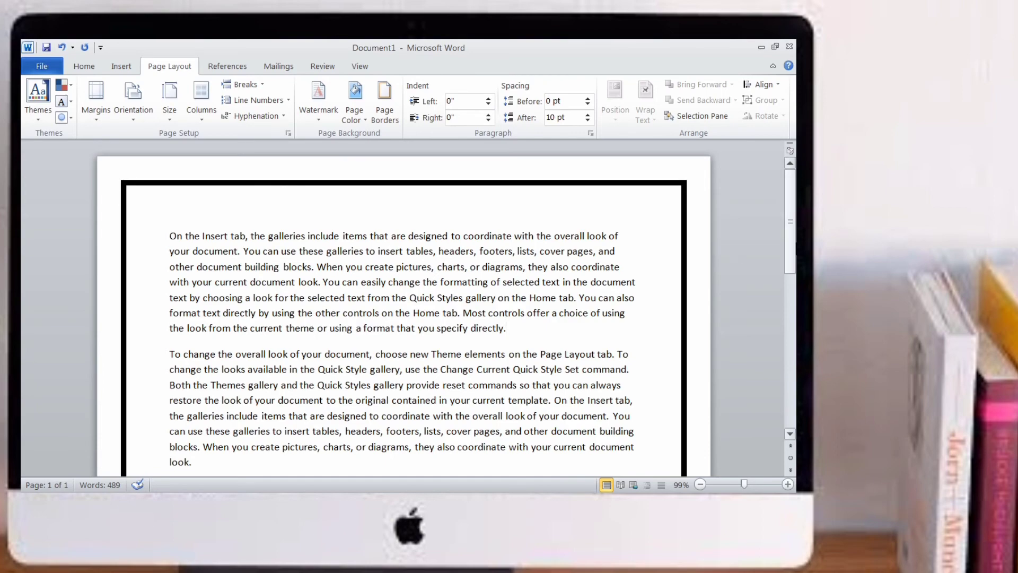
left_click_drag(790, 250, 795, 392)
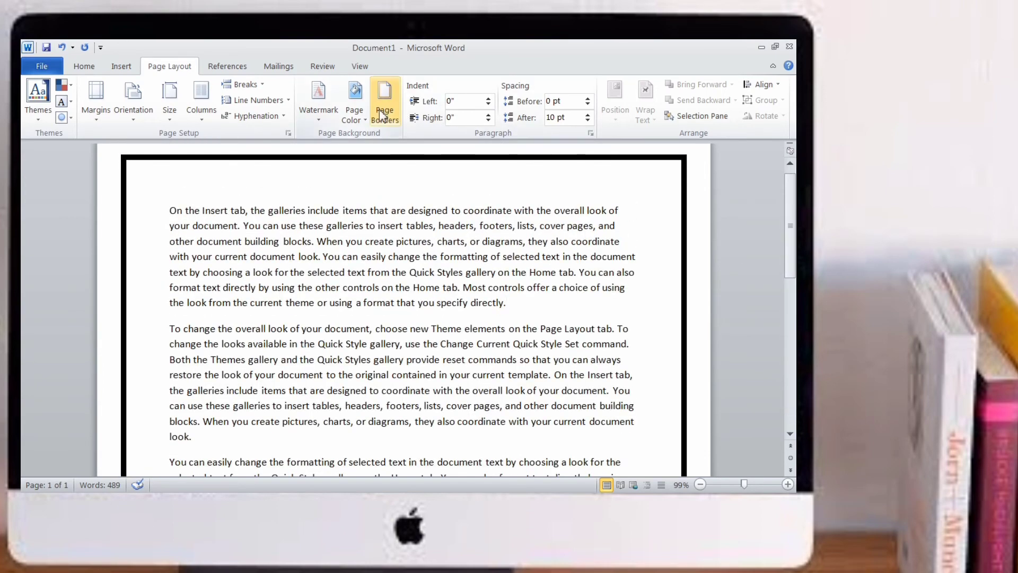
left_click(381, 111)
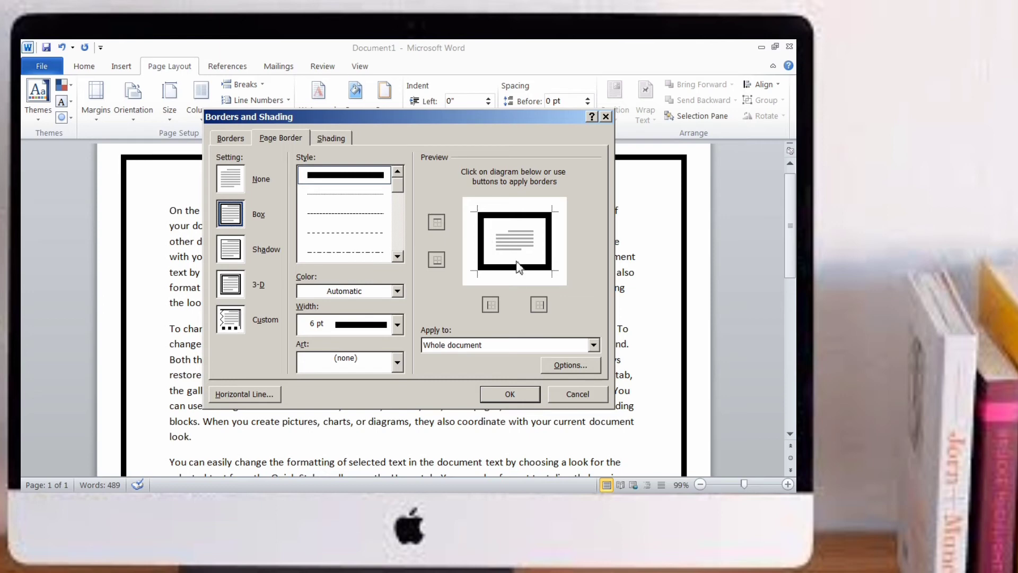
left_click(482, 245)
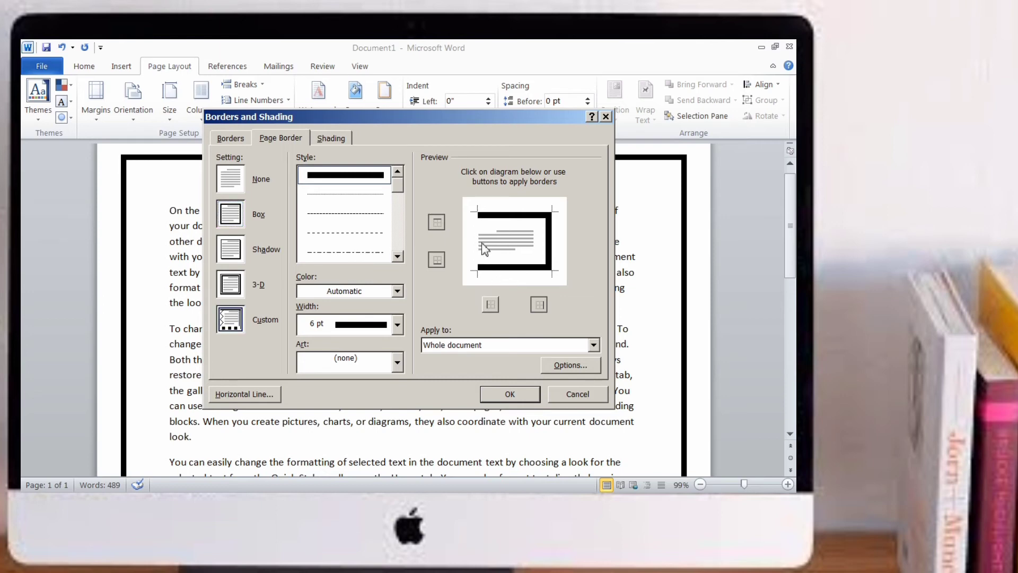
left_click(507, 215)
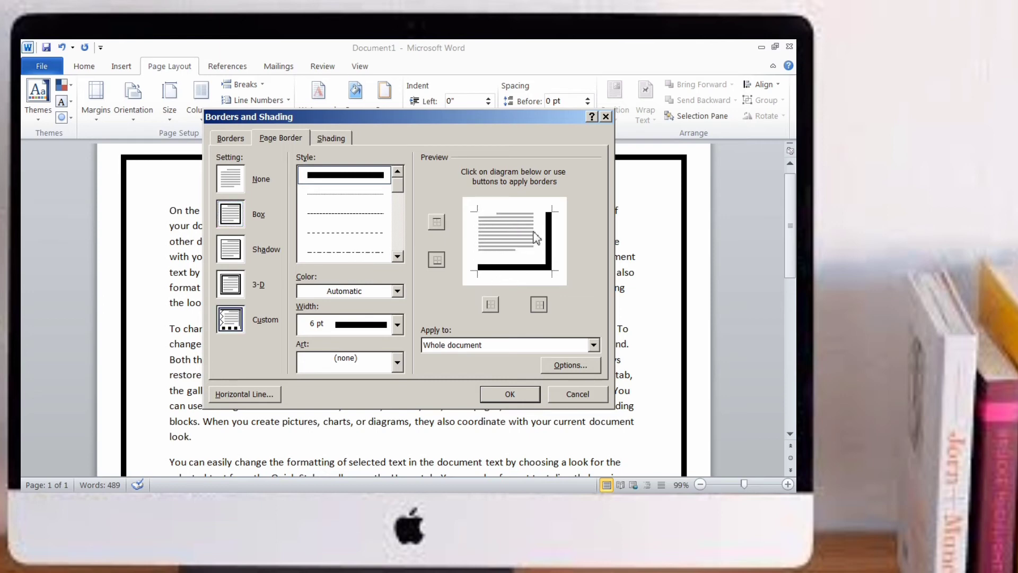
left_click(550, 241)
left_click(532, 405)
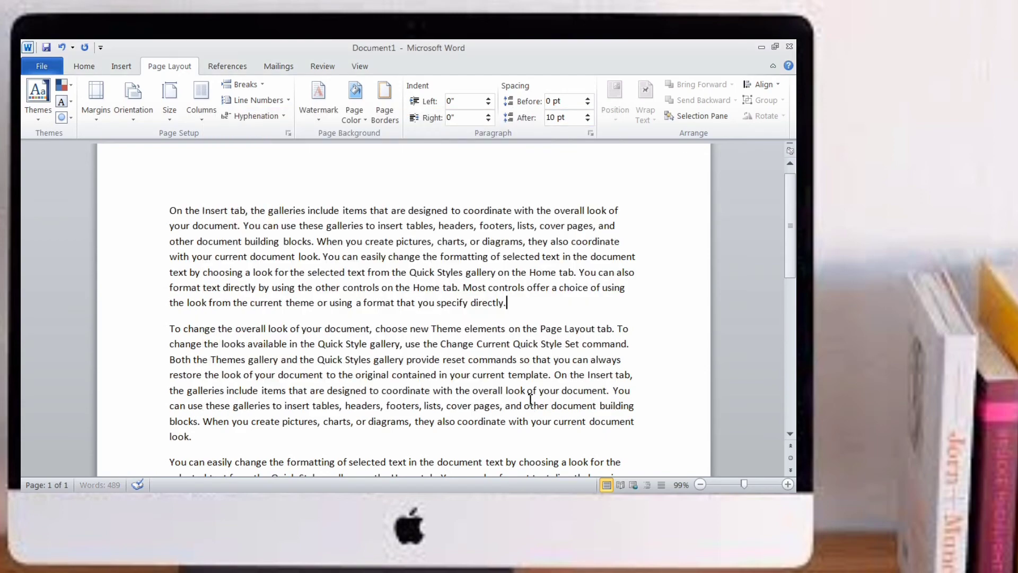
- Swap the bottom border for a single 6 pt line along the top edge
left_click_drag(792, 271, 795, 404)
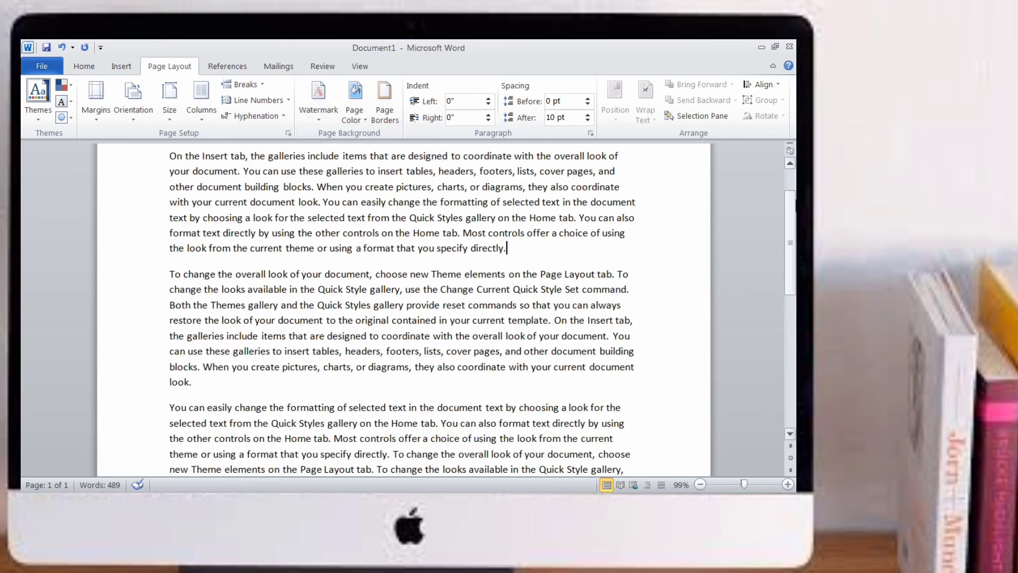
scroll(377, 235, "up", 2)
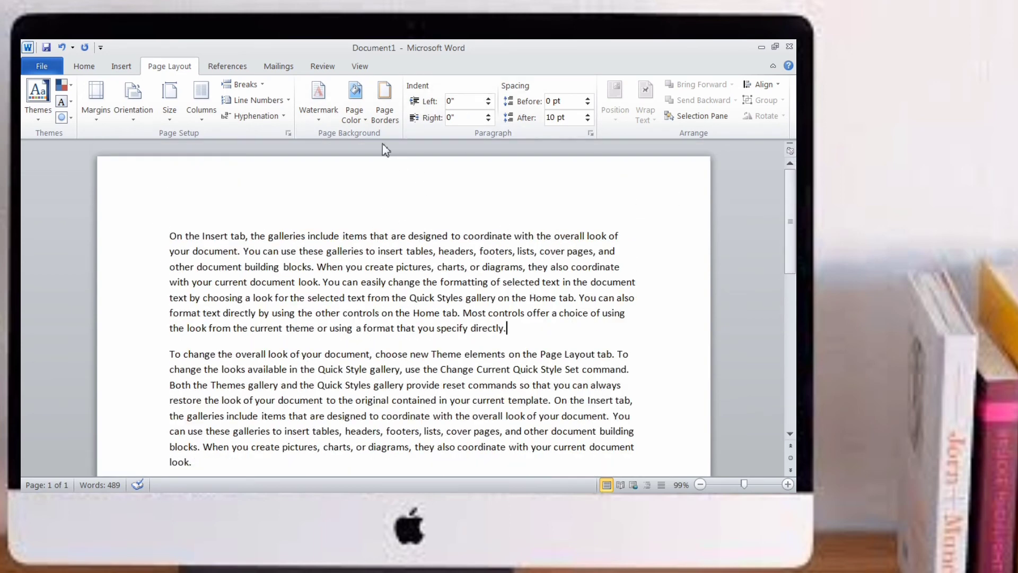
left_click(383, 121)
left_click(507, 269)
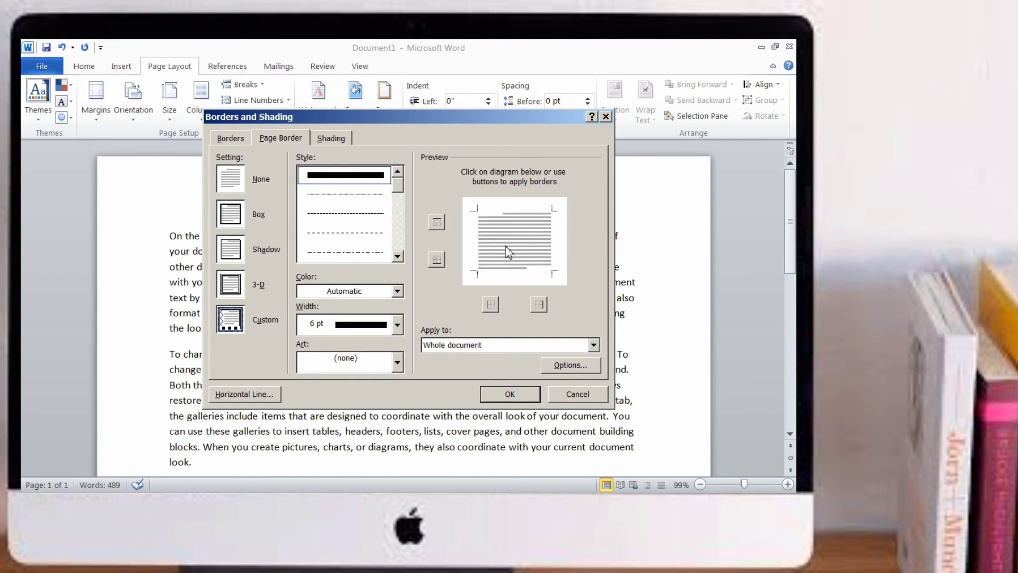
left_click(507, 210)
left_click(519, 394)
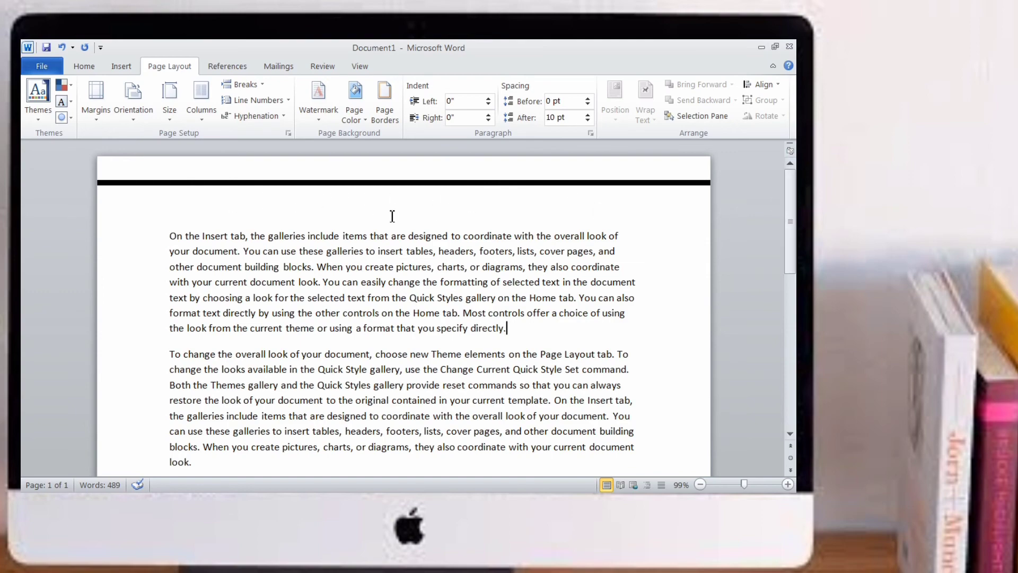
left_click_drag(790, 272, 785, 421)
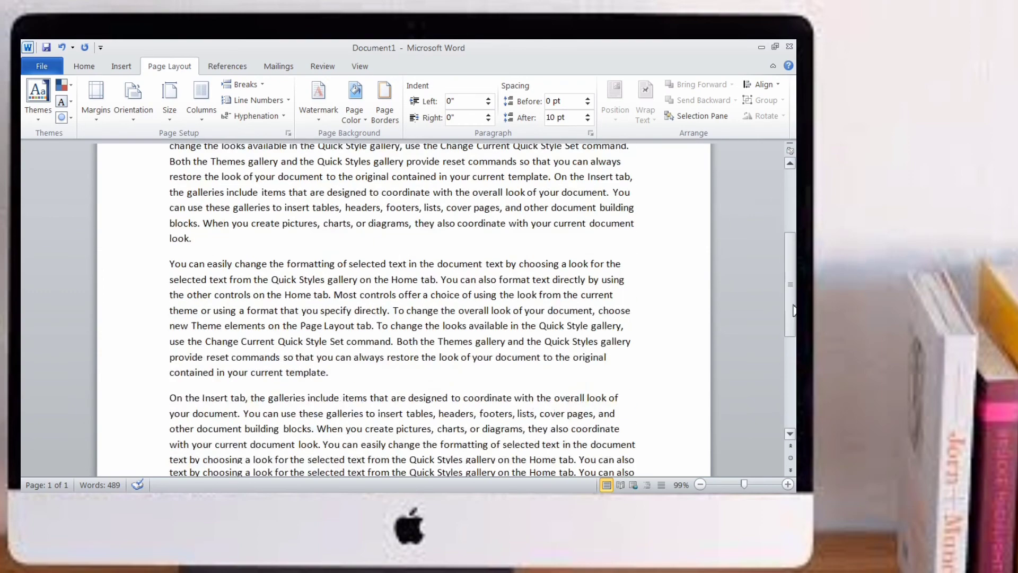
scroll(742, 318, "up", 3)
scroll(698, 229, "up", 2)
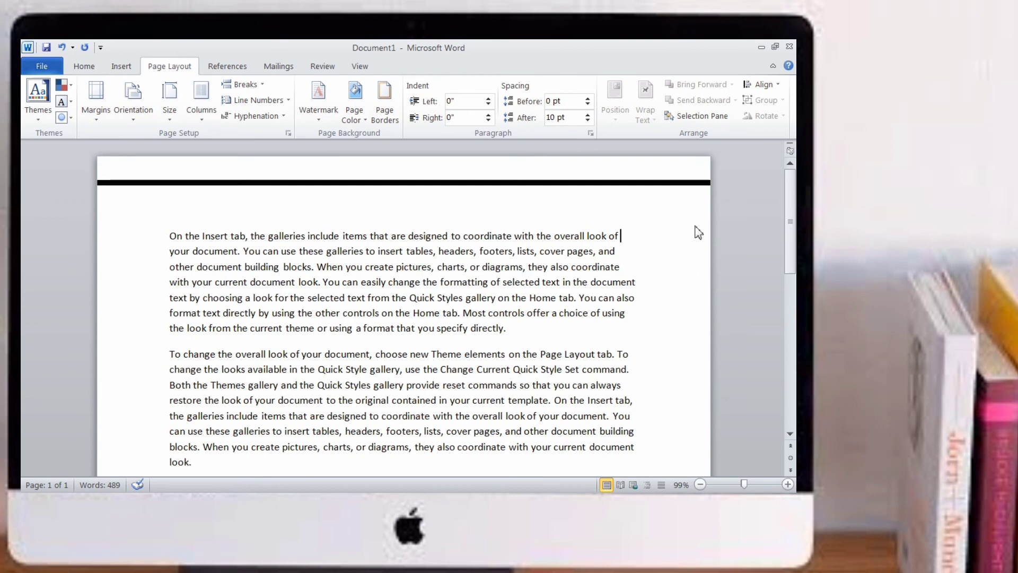
- Apply a red, 6 pt brown-box art border on all sides of the page
left_click(386, 109)
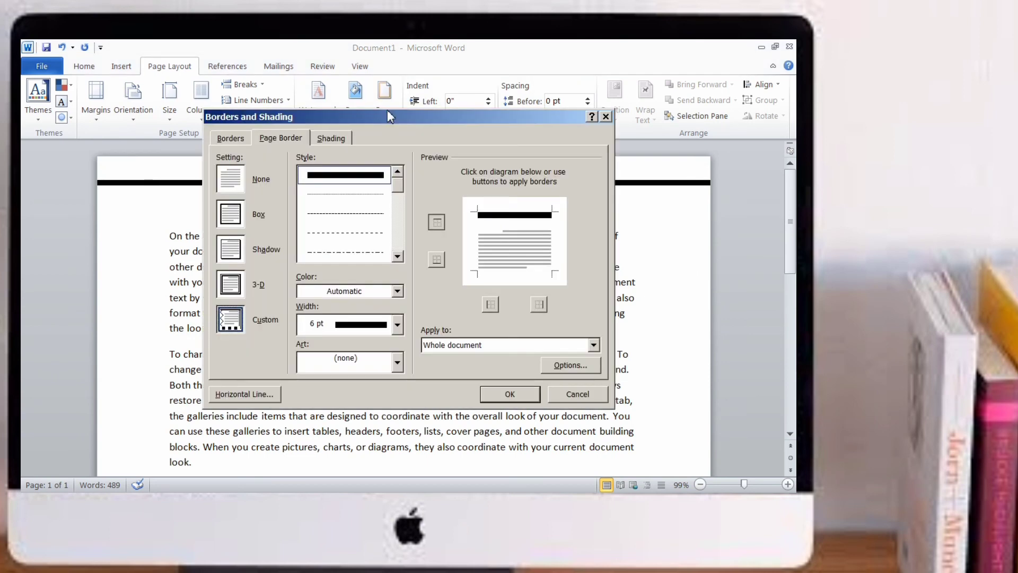
left_click(398, 291)
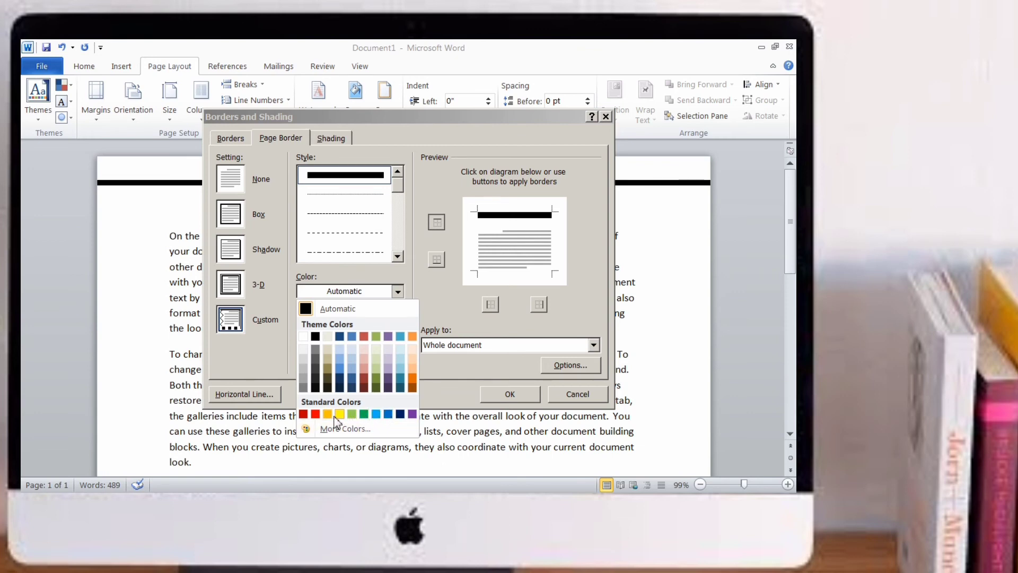
left_click(315, 414)
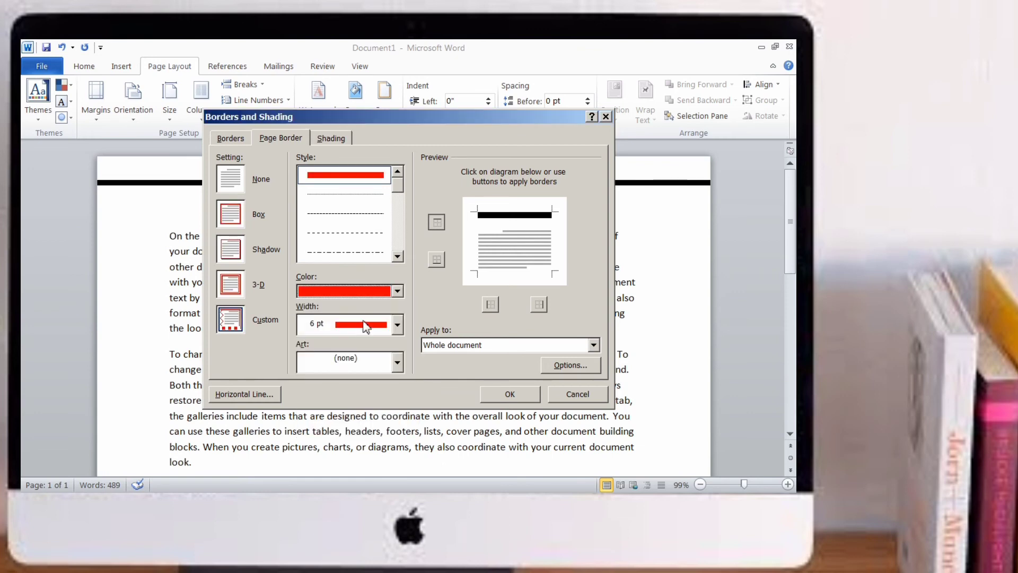
left_click(399, 325)
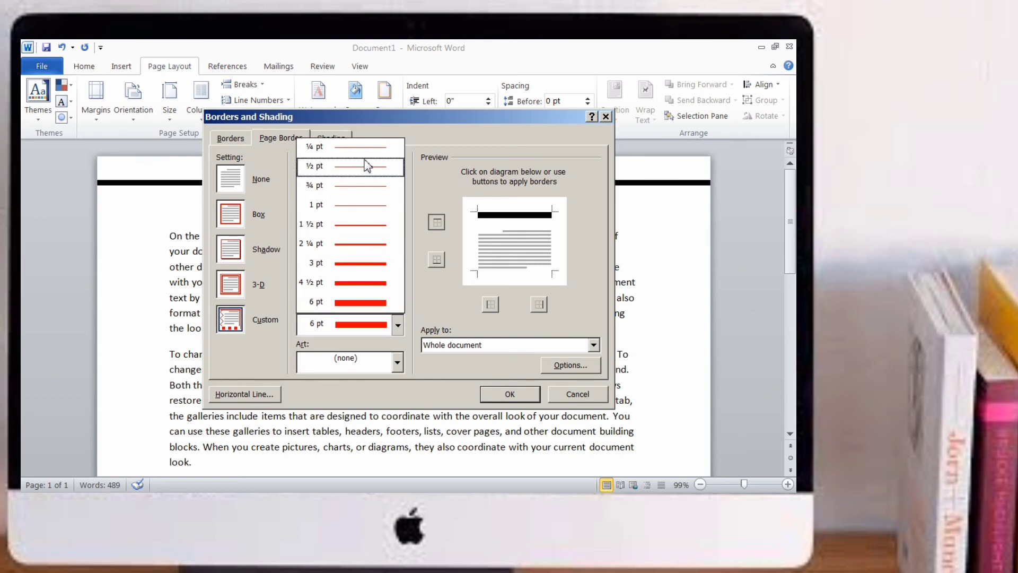
left_click(398, 364)
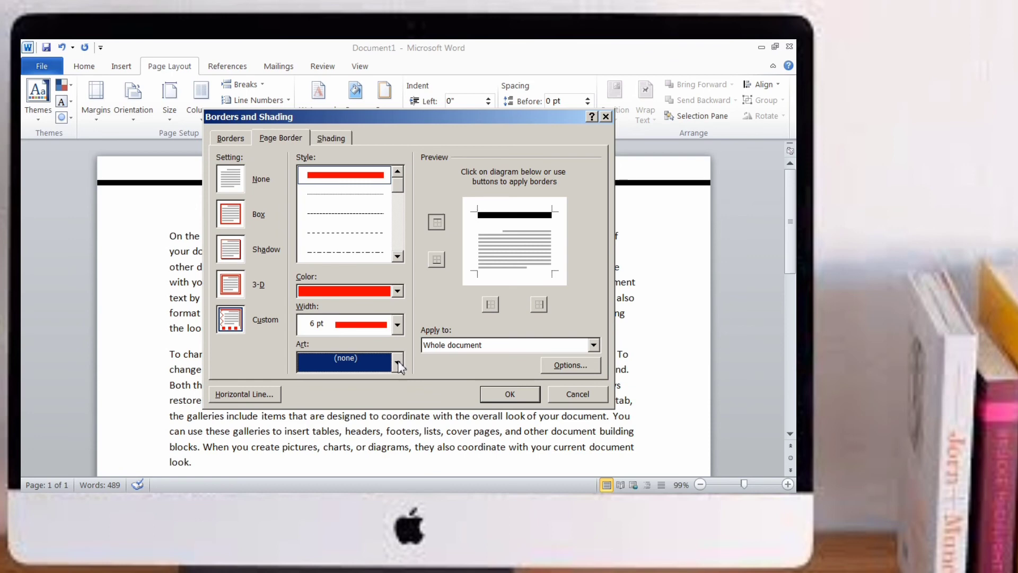
left_click(399, 365)
scroll(401, 394, "down", 5)
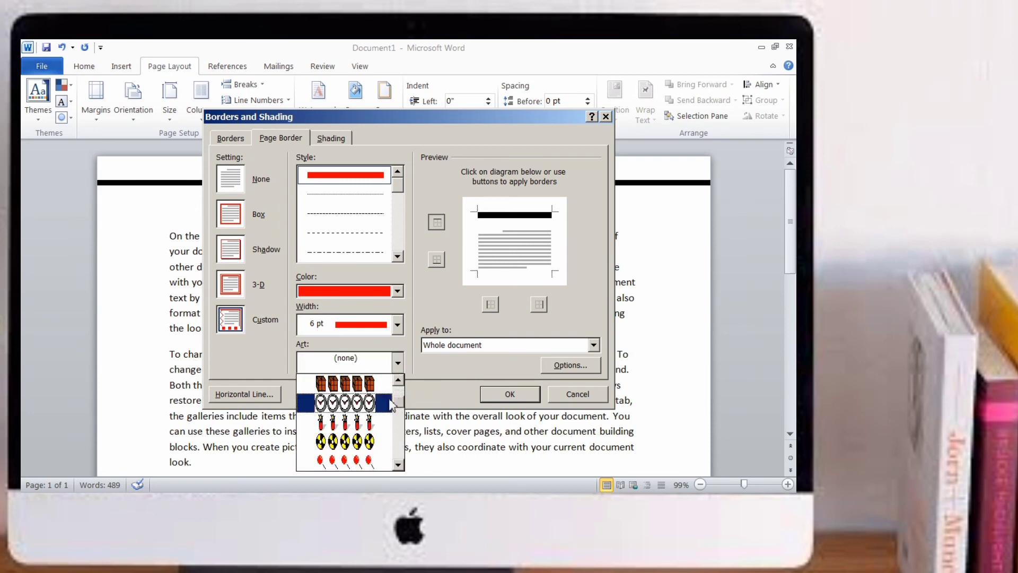
left_click(344, 419)
left_click(519, 396)
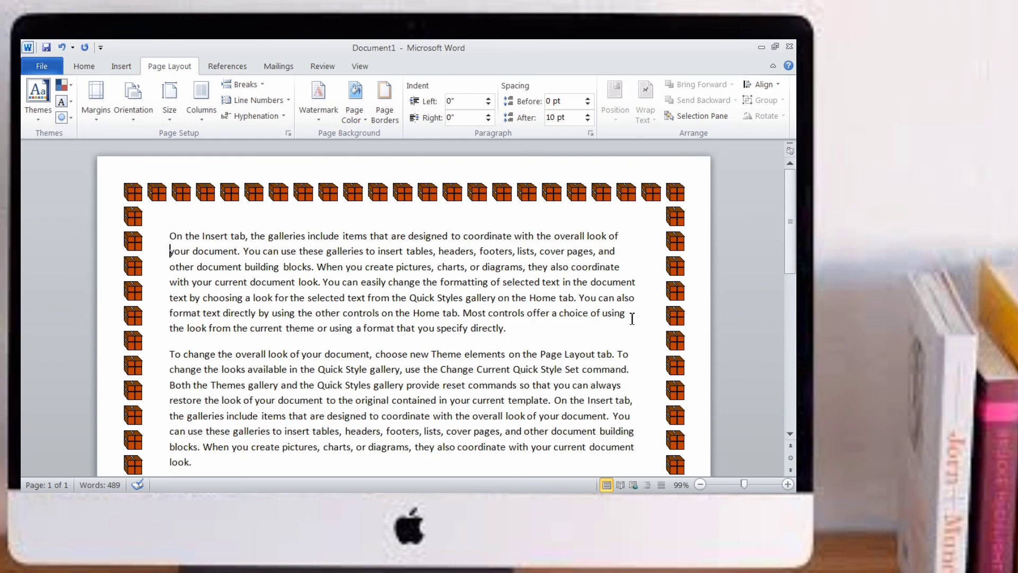
mouse_move(790, 223)
left_mouse_down()
mouse_move(791, 371)
mouse_move(795, 246)
left_mouse_up()
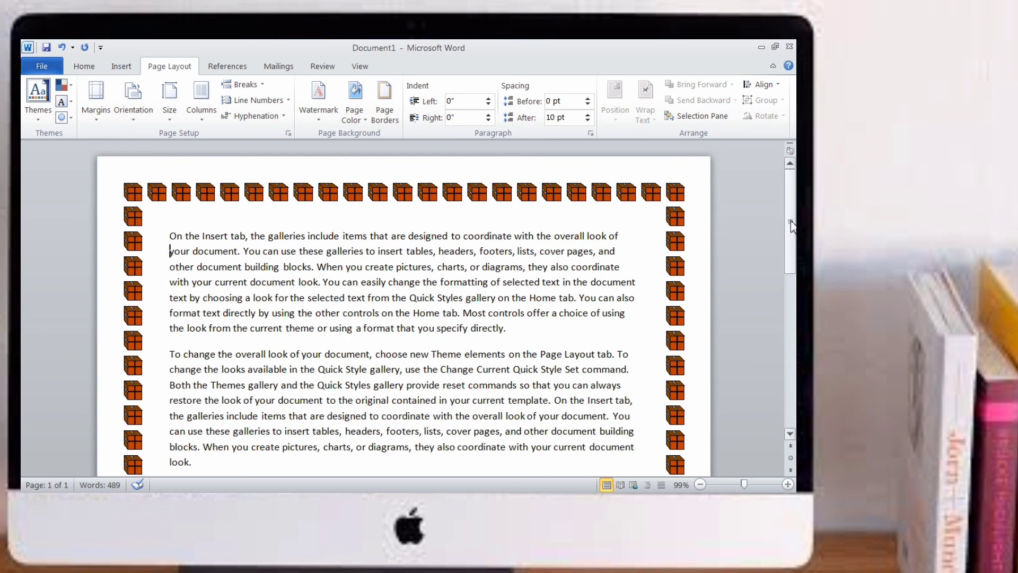
left_click_drag(791, 226, 791, 230)
left_click_drag(791, 245, 791, 230)
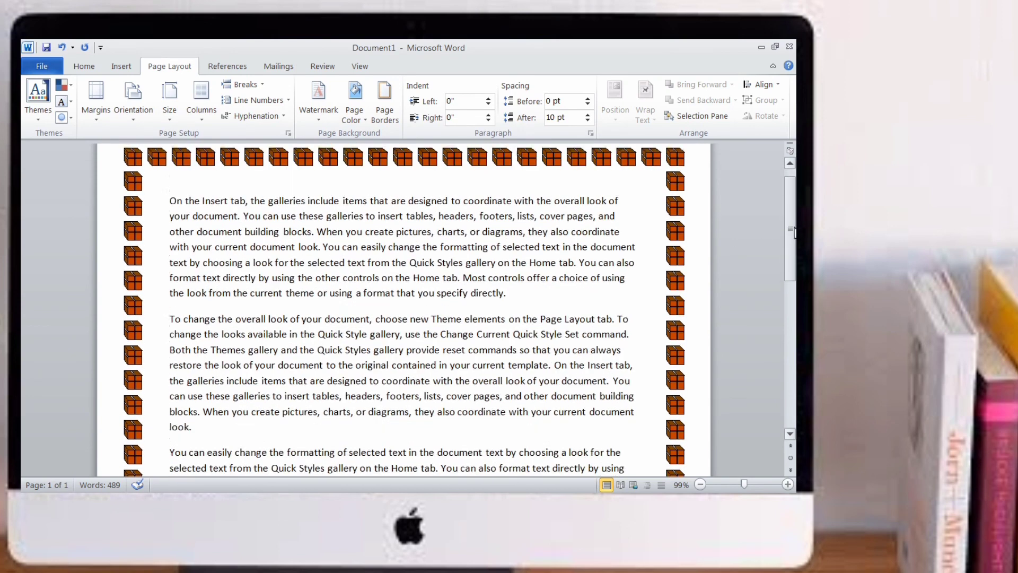